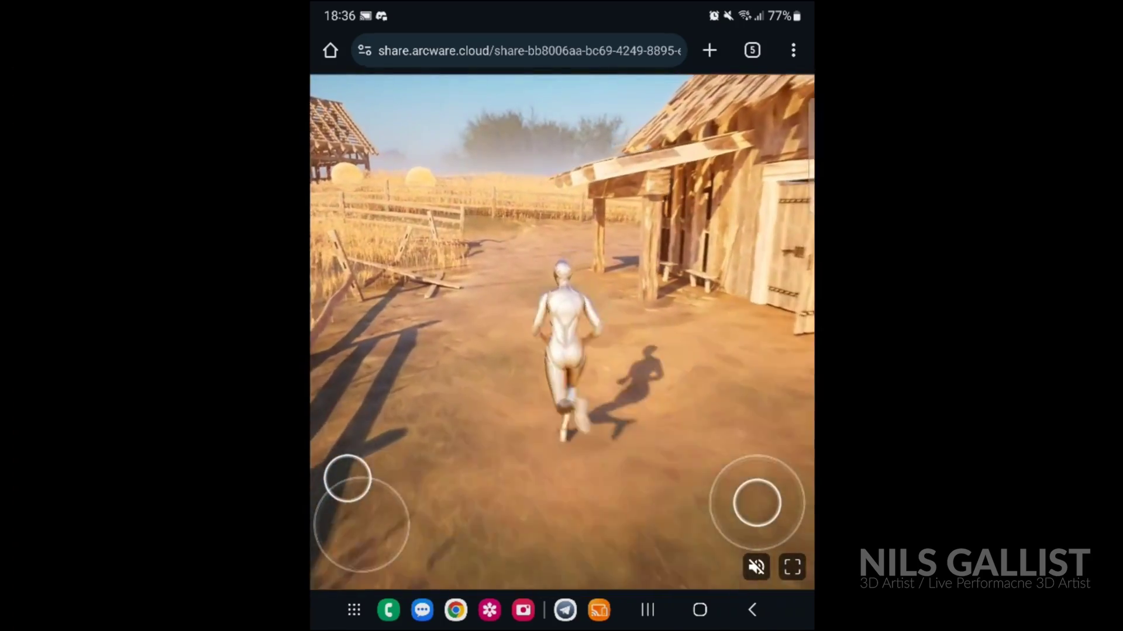
Steer the character through the streamed farm scene with the on-screen movement joystick
{"action": "left_click_drag", "start_coordinate": [348, 478], "coordinate": [354, 477]}
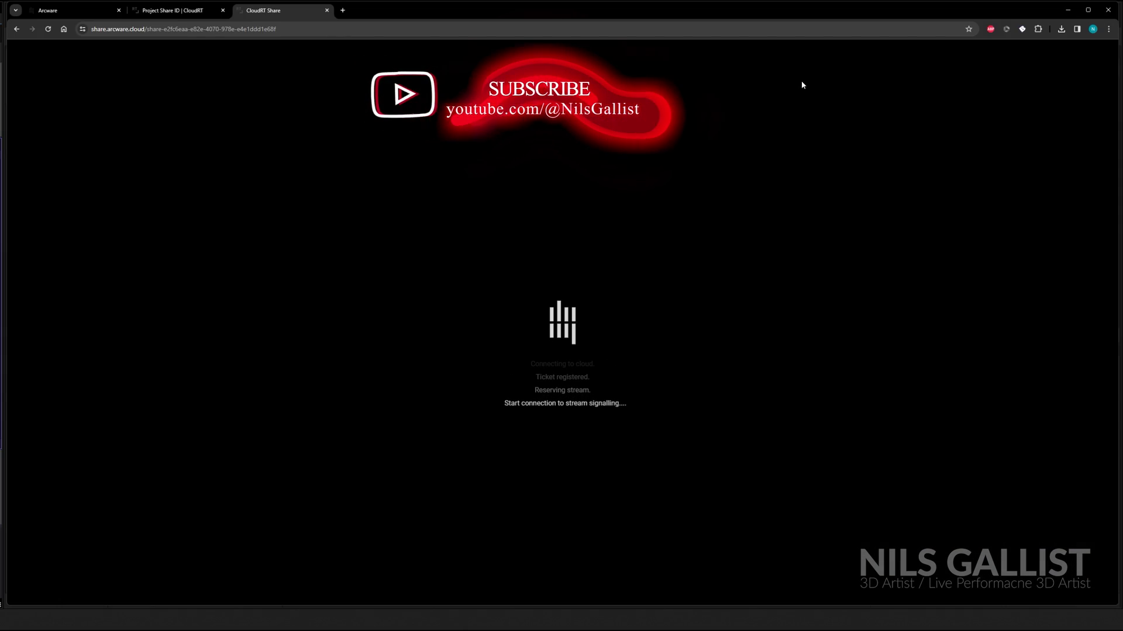
Select the Apartment scene in the CloudRT Share stream and load it
{"action": "left_click", "coordinate": [251, 79]}
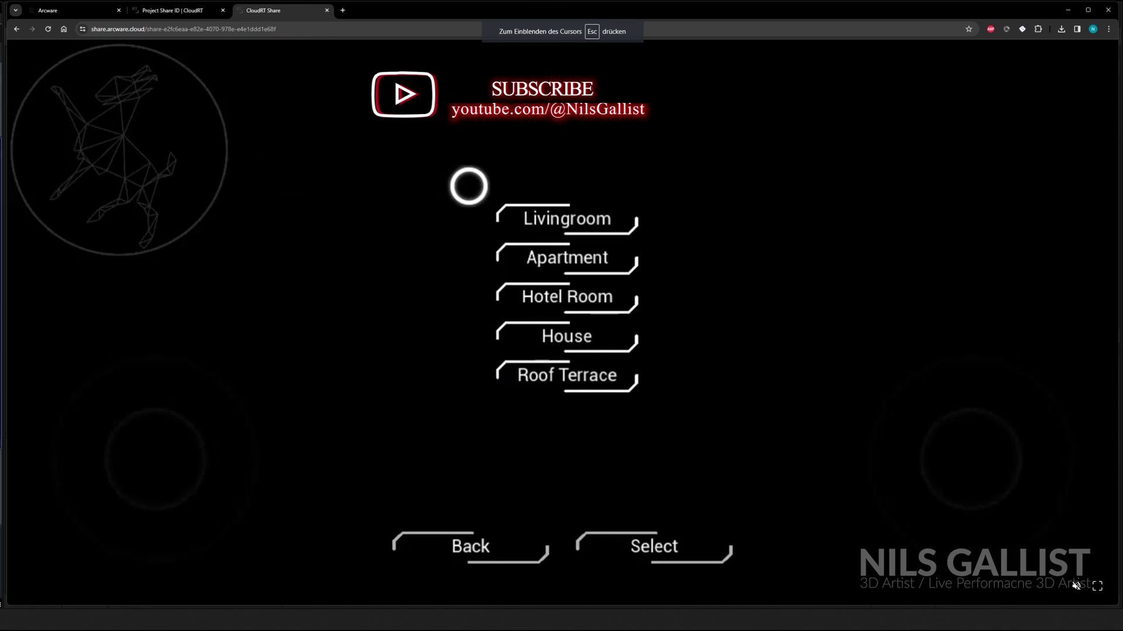
{"action": "left_click", "coordinate": [555, 249]}
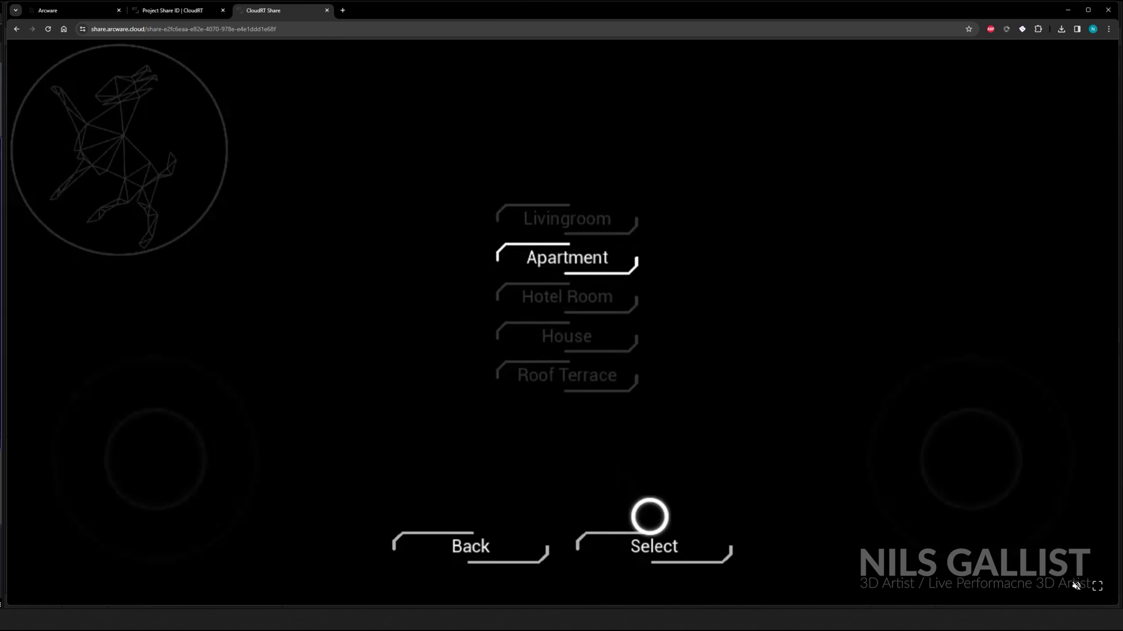
{"action": "left_click", "coordinate": [647, 532]}
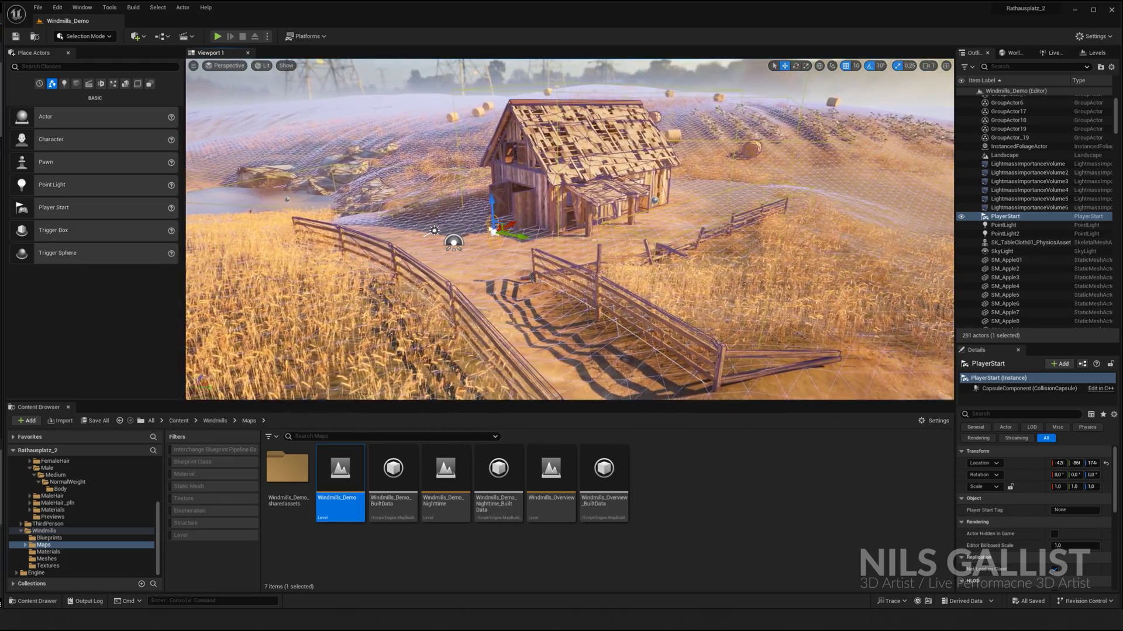
Play-test the Windmills_Demo level in front of the barn, running the character around, and stop the session
{"action": "key", "text": "w"}
{"action": "right_click_drag", "start_coordinate": [570, 229], "coordinate": [509, 202]}
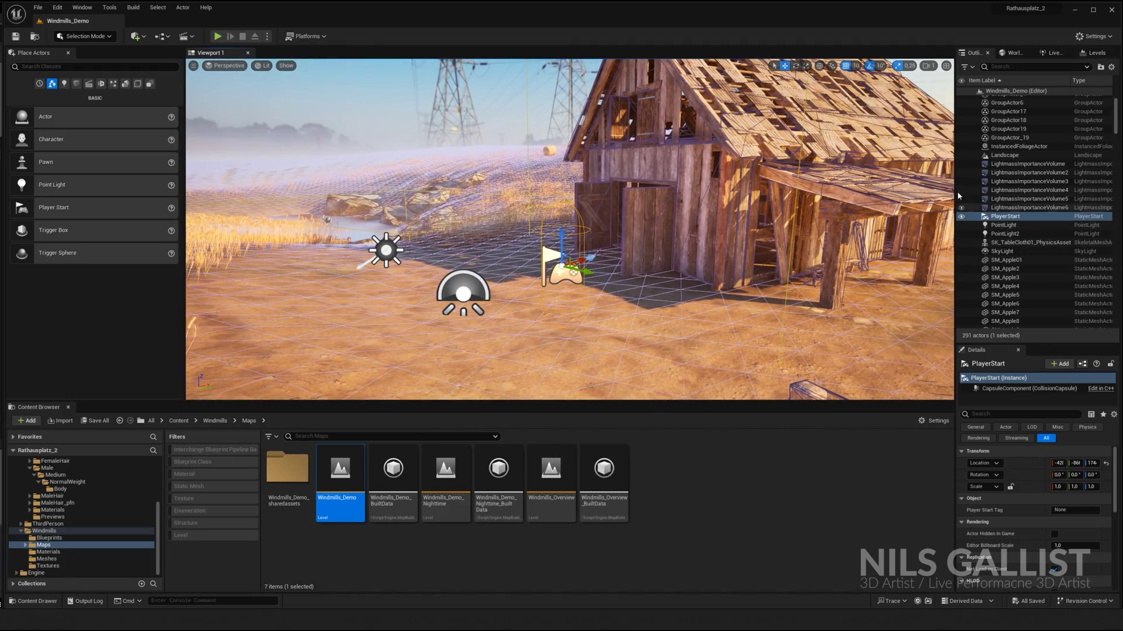
{"action": "left_click", "coordinate": [216, 37]}
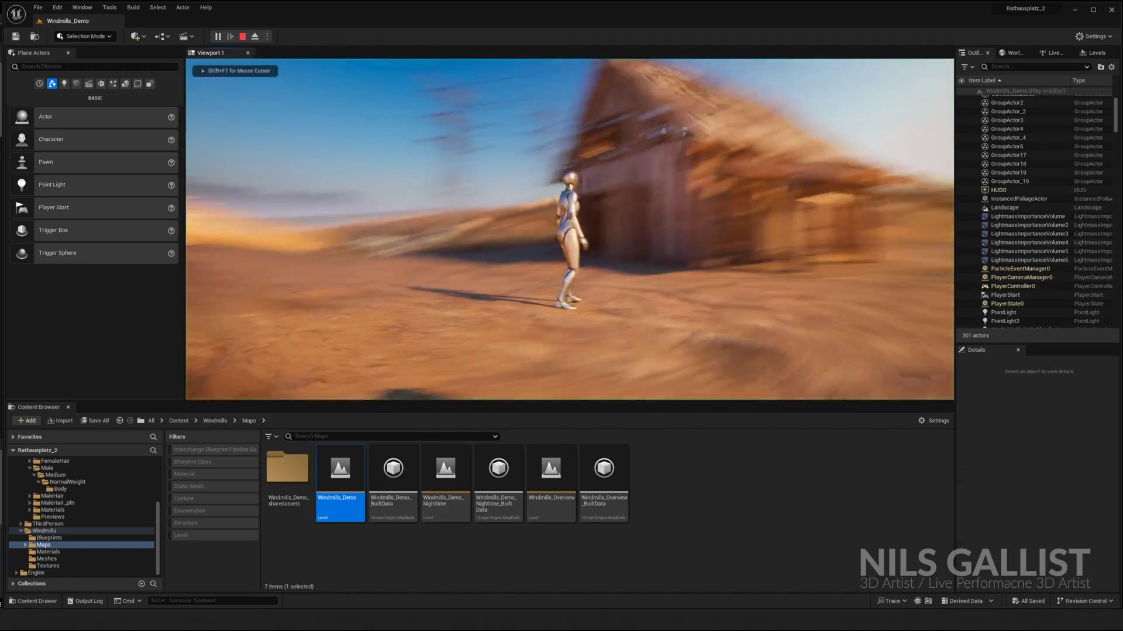
{"action": "key", "text": "s"}
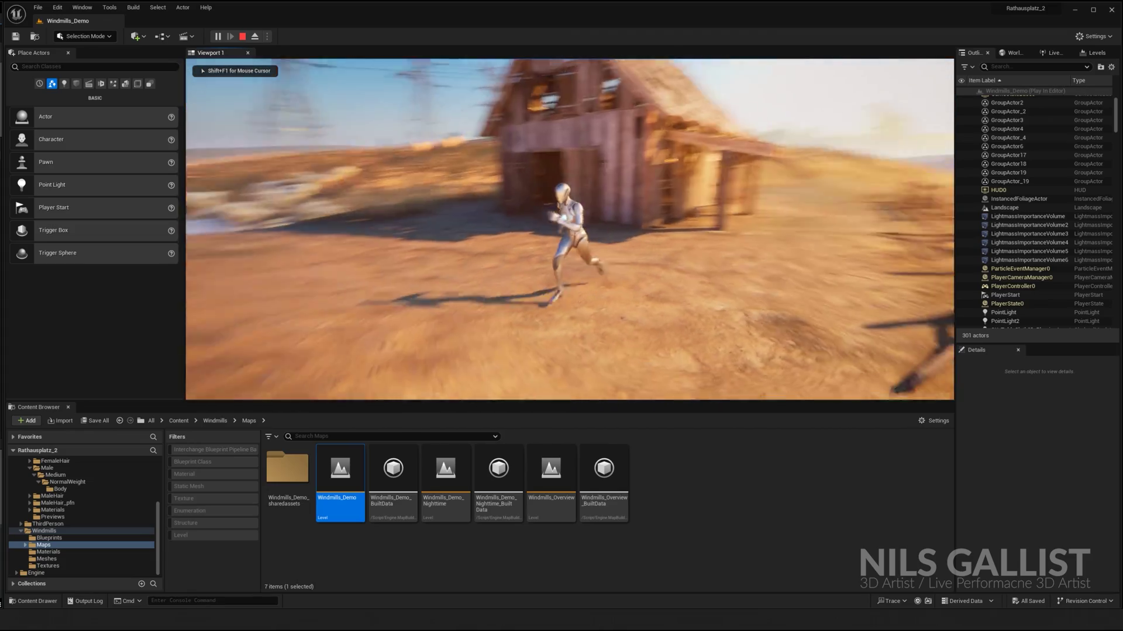
{"action": "key", "text": "Escape"}
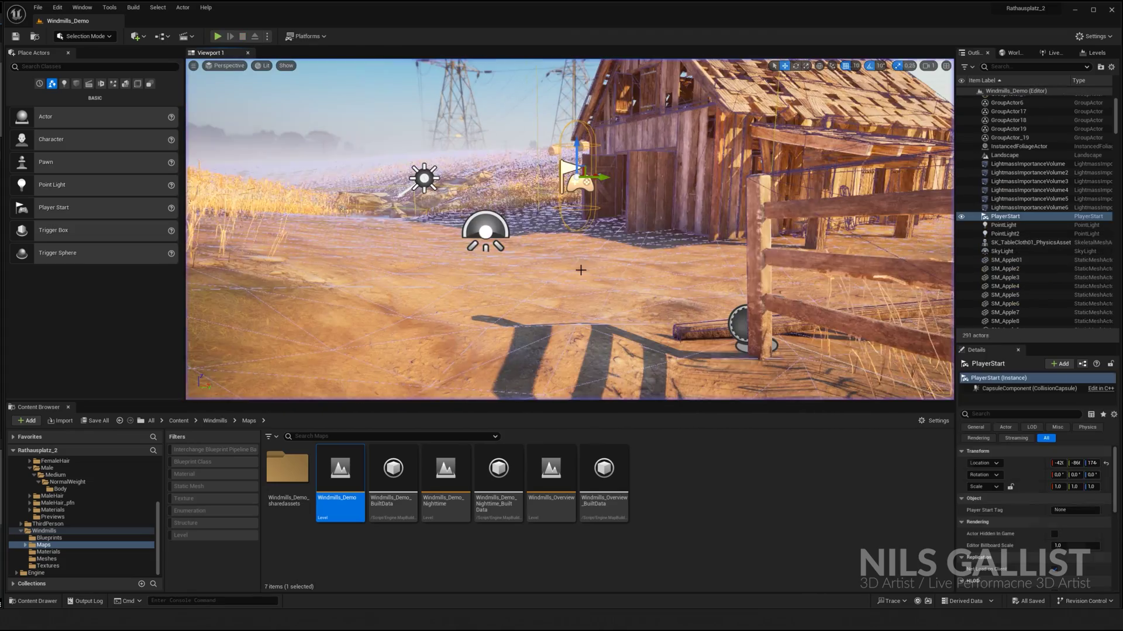
Search the plugins for "pixel" and enable the Pixel Streaming plugin
{"action": "left_click", "coordinate": [57, 8]}
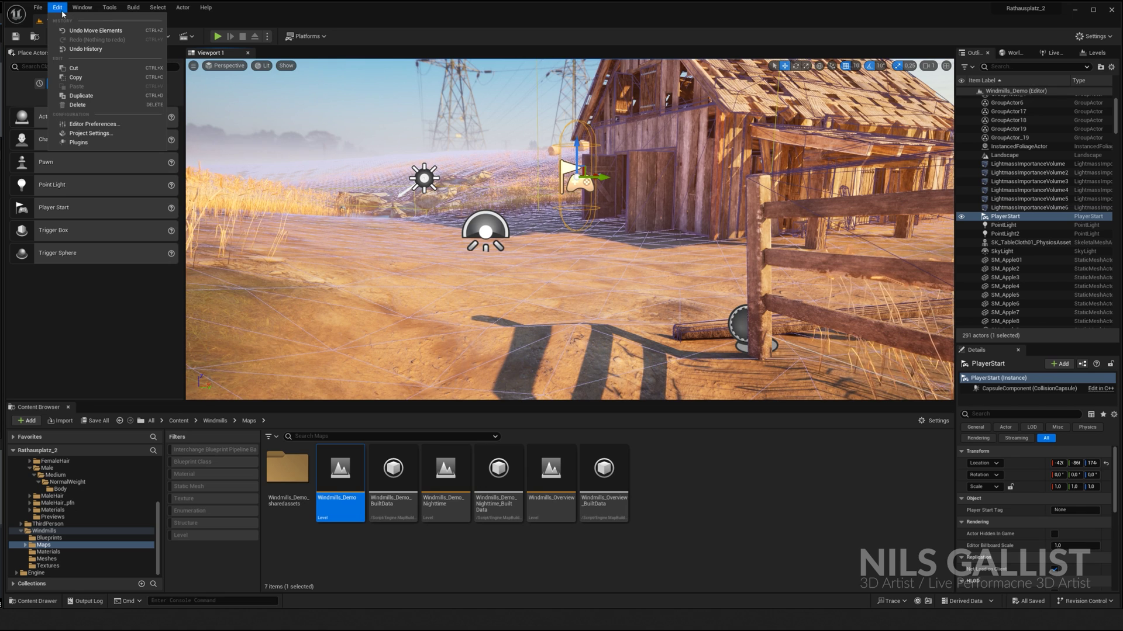
{"action": "left_click", "coordinate": [87, 142]}
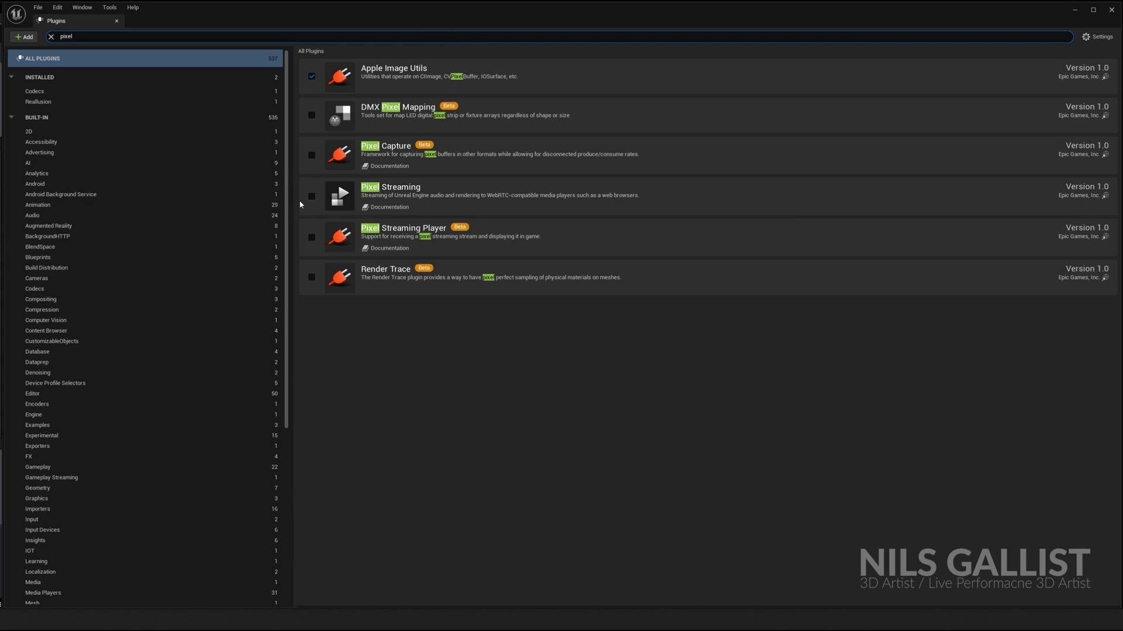
{"action": "left_click", "coordinate": [312, 196]}
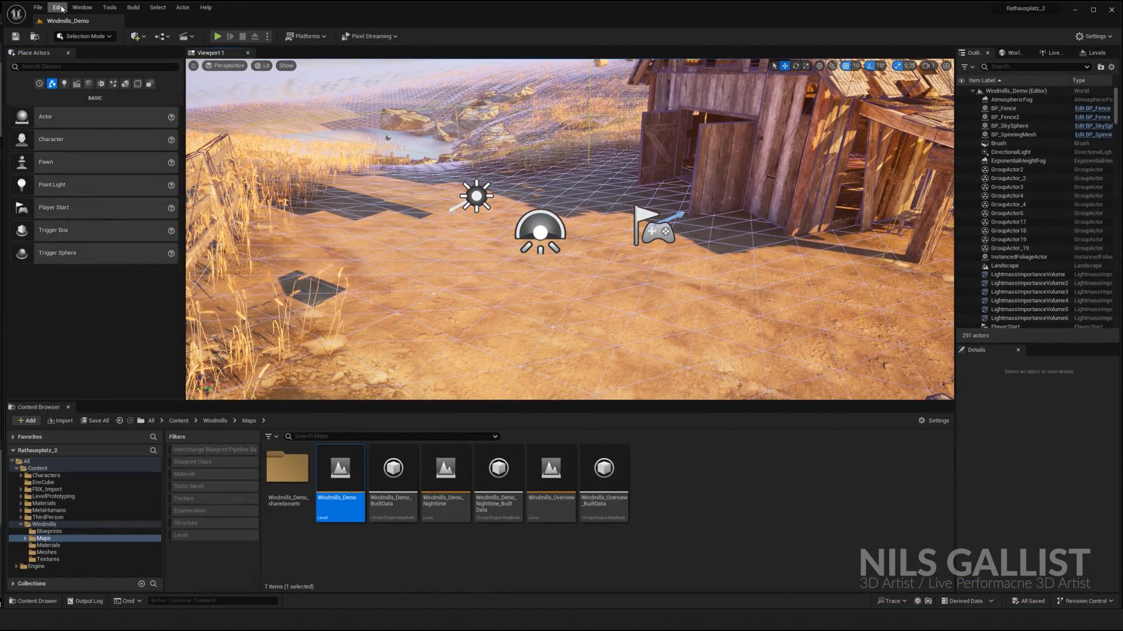
Open the project's plugins list again to review it
{"action": "left_click", "coordinate": [57, 7]}
{"action": "left_click", "coordinate": [116, 140]}
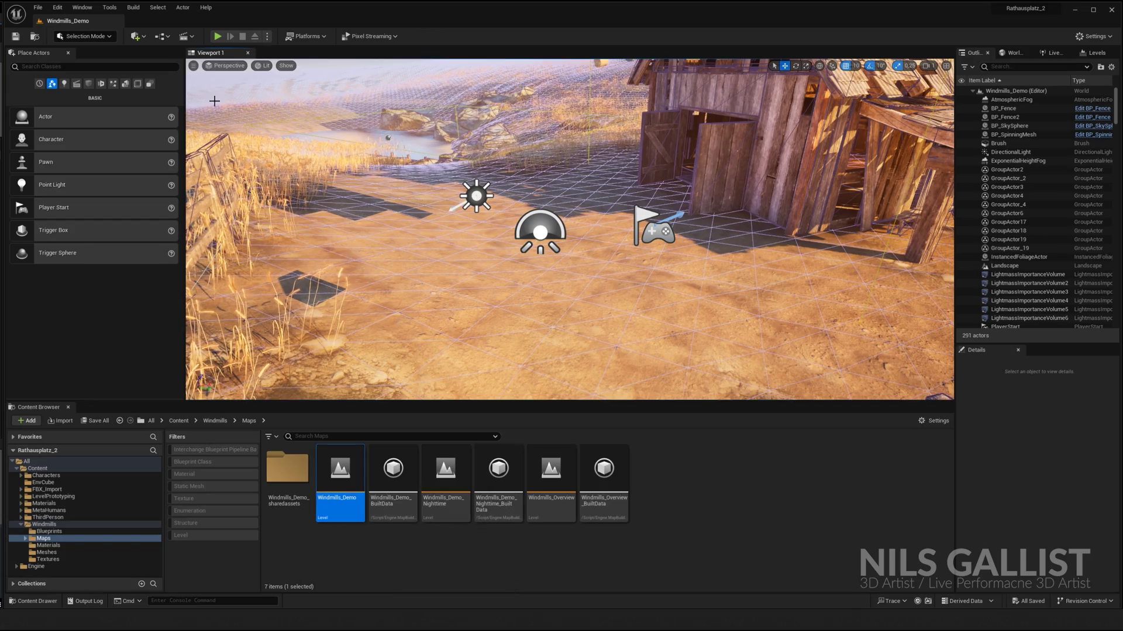
{"action": "right_click_drag", "start_coordinate": [527, 252], "coordinate": [479, 257]}
{"action": "key", "text": "s"}
{"action": "right_click_drag", "start_coordinate": [188, 106], "coordinate": [187, 107]}
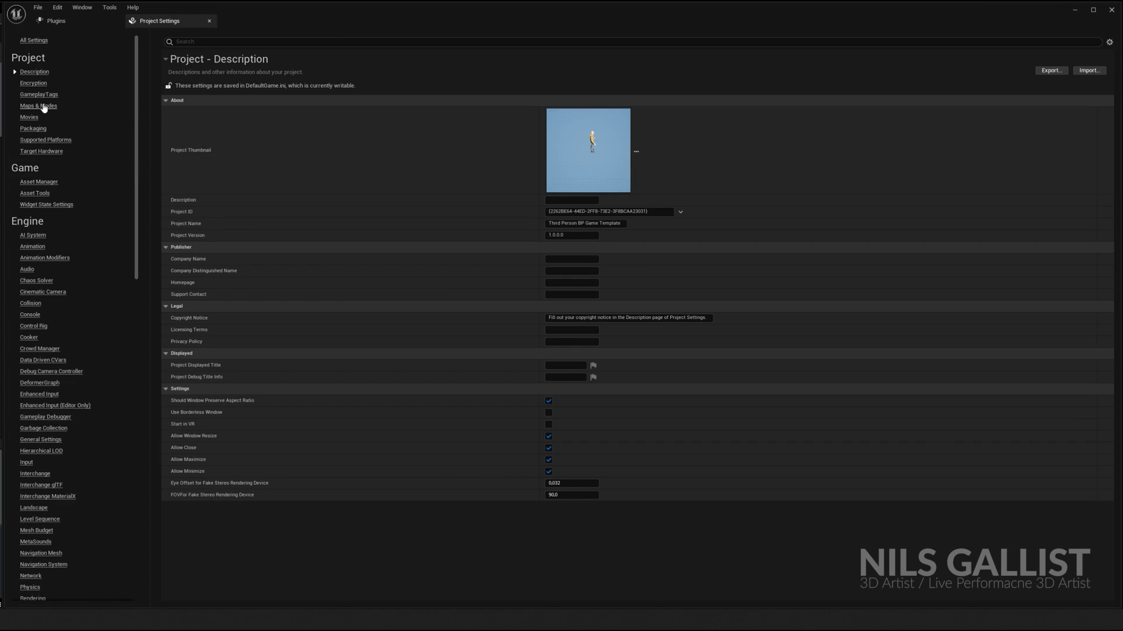
Set both the Editor Startup Map and the Game Default Map to Windmills_Demo in the Maps & Modes project settings
{"action": "left_click", "coordinate": [39, 105]}
{"action": "left_click", "coordinate": [608, 160]}
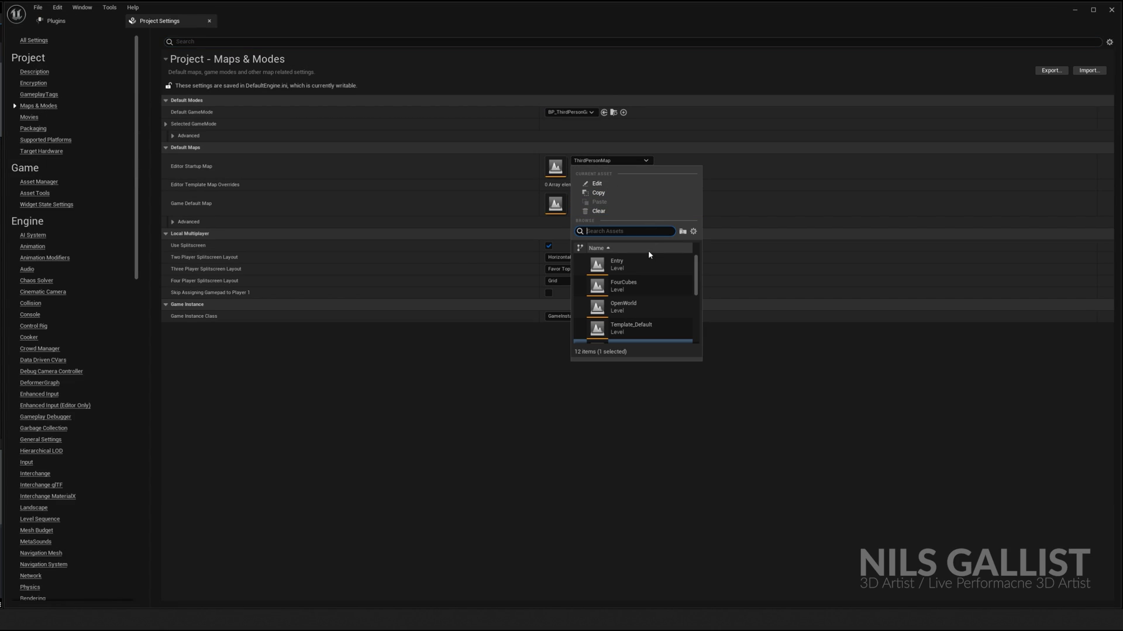
{"action": "scroll", "coordinate": [649, 269], "scroll_direction": "down", "scroll_amount": 4}
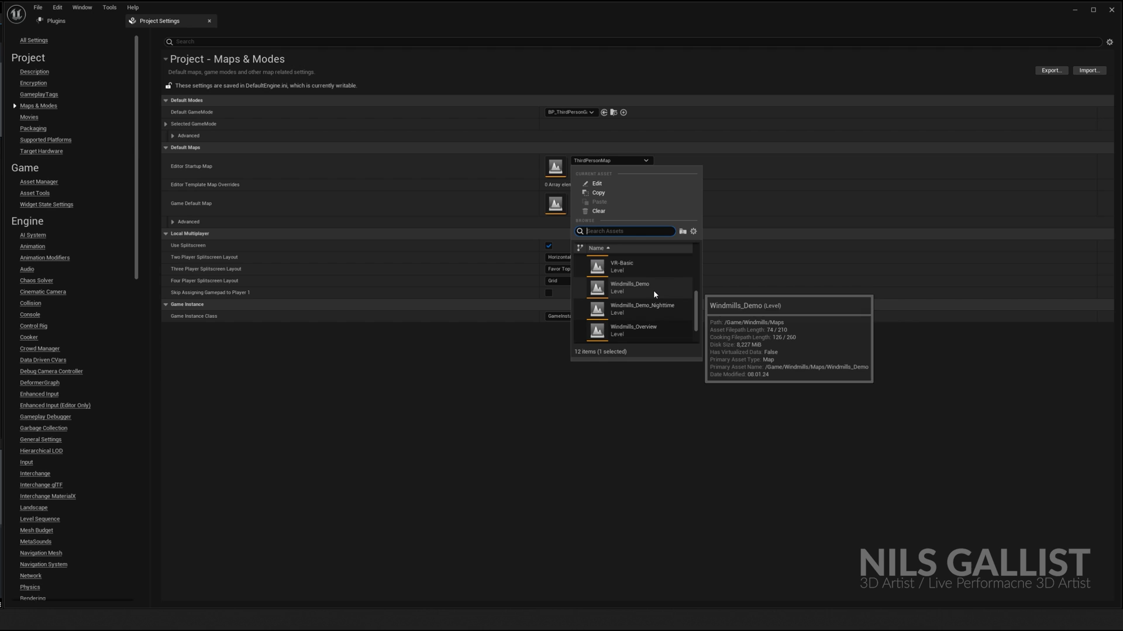
{"action": "left_click", "coordinate": [654, 290]}
{"action": "left_click", "coordinate": [611, 198]}
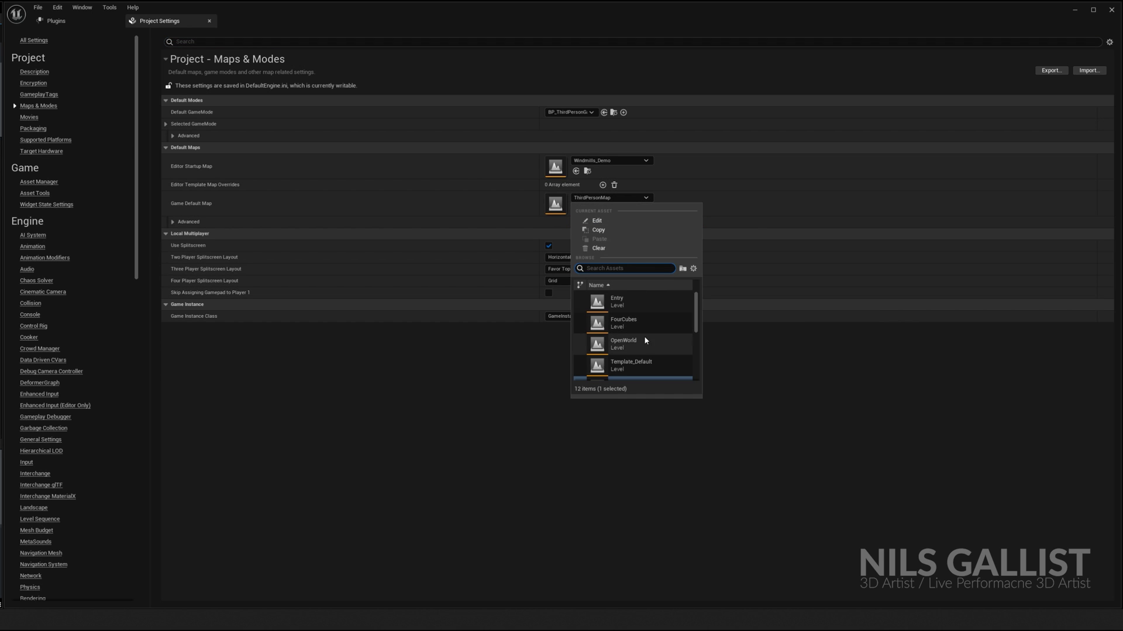
{"action": "scroll", "coordinate": [645, 341], "scroll_direction": "down", "scroll_amount": 5}
{"action": "left_click", "coordinate": [655, 350]}
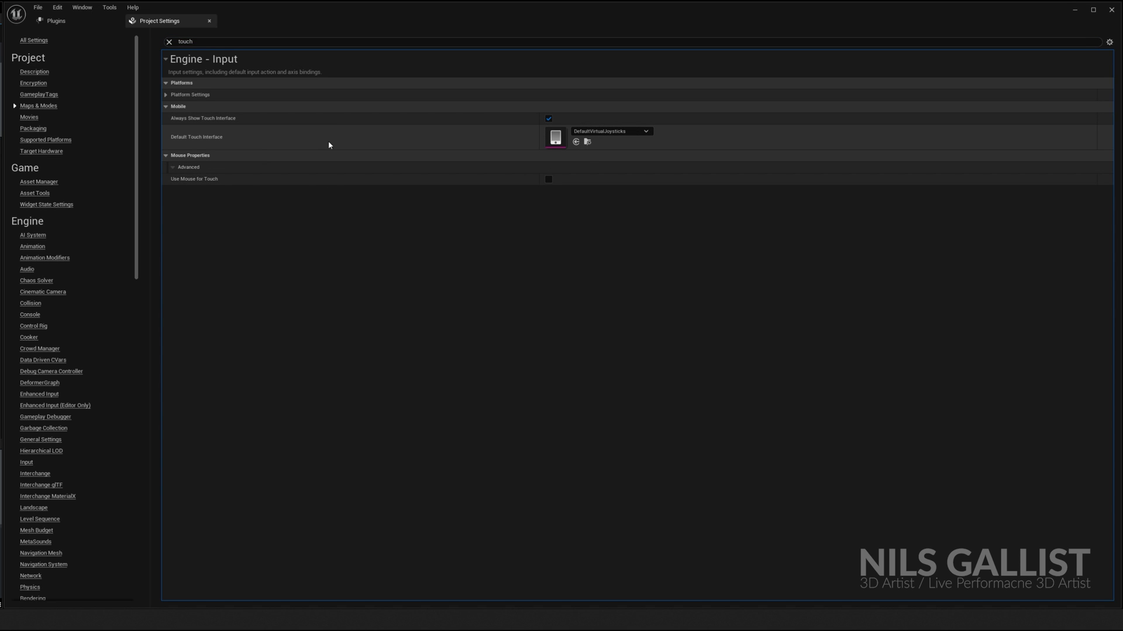
Clear the "touch" search in the project settings and play-test the level with the virtual joysticks
{"action": "left_click", "coordinate": [169, 42]}
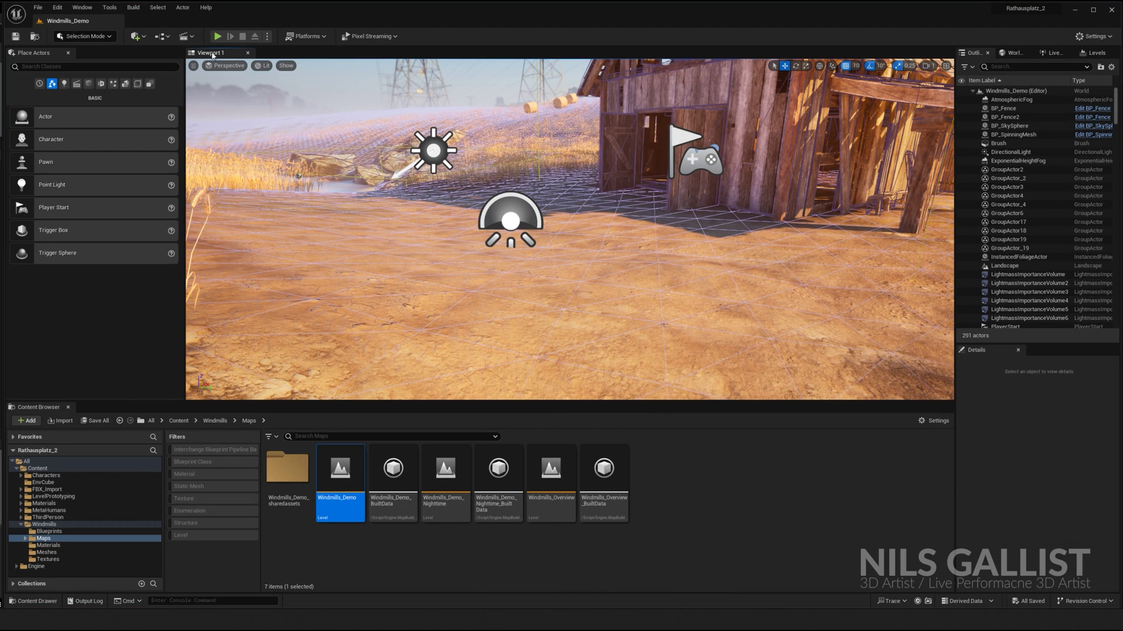
{"action": "left_click", "coordinate": [217, 36]}
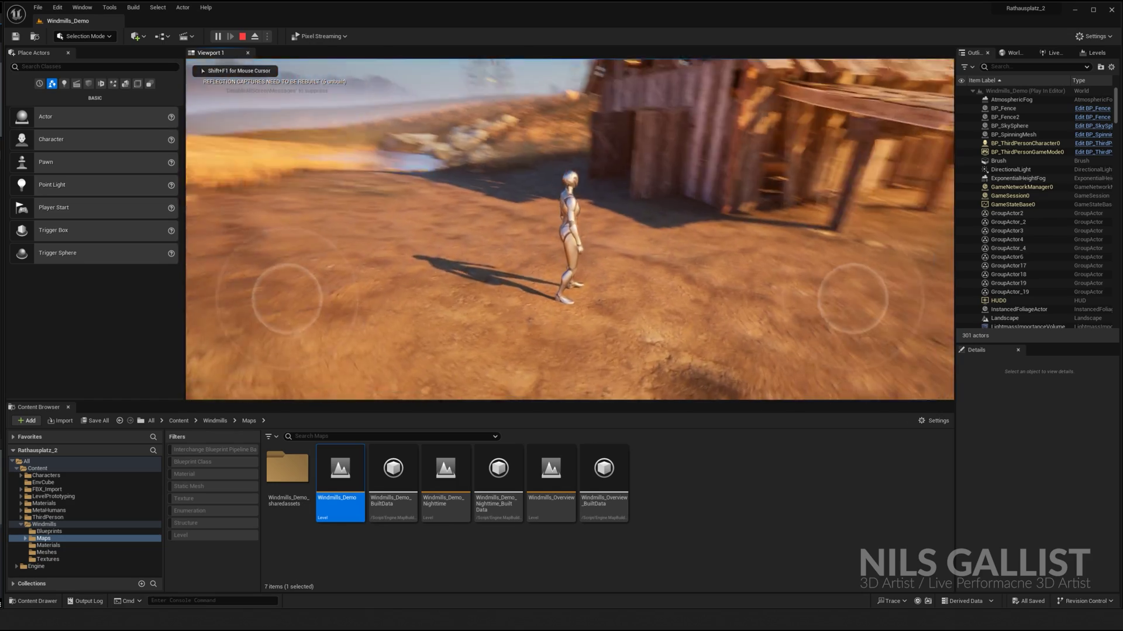
{"action": "key", "text": "Escape"}
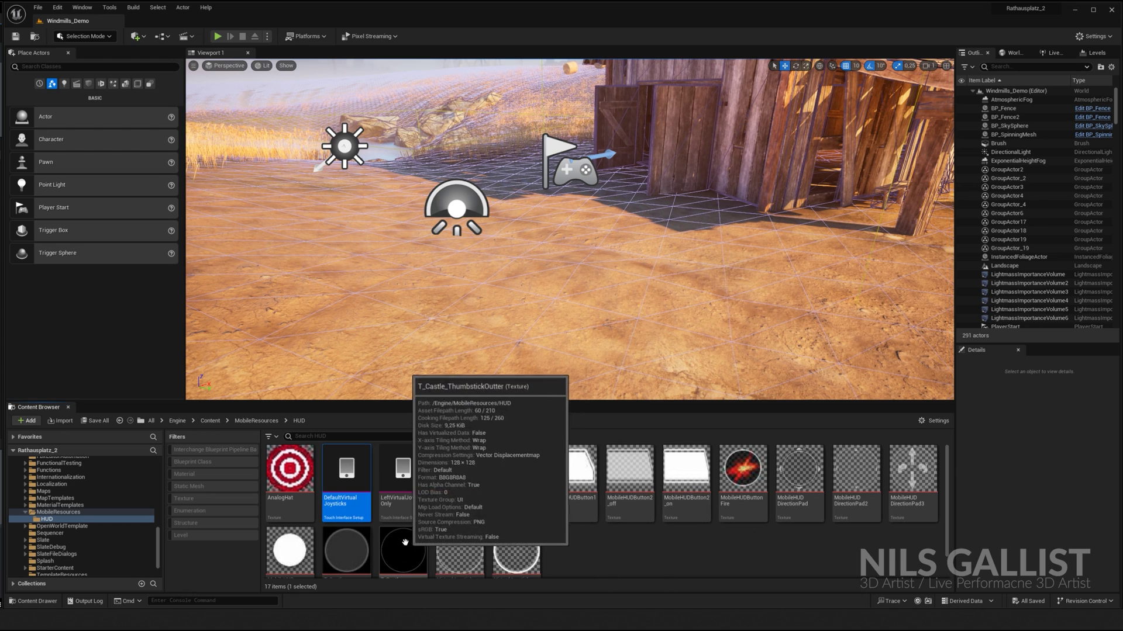
Set the Inactive Opacity of the DefaultVirtualJoysticks touch interface to 0,05, save the asset and close its editor
{"action": "double_click", "coordinate": [347, 467]}
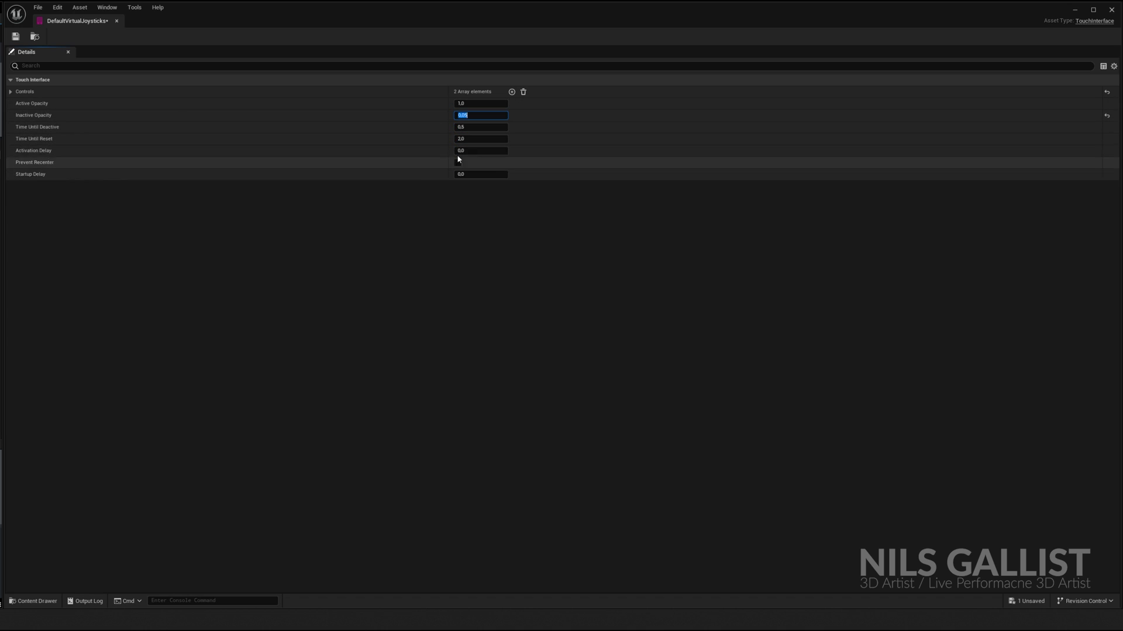
{"action": "left_click", "coordinate": [22, 38]}
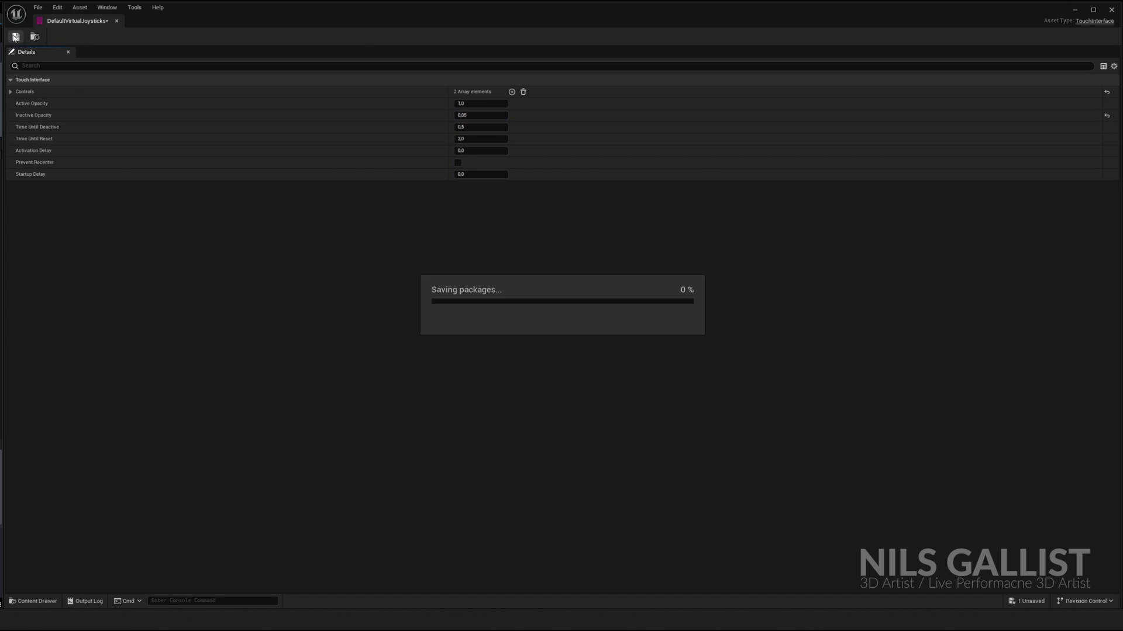
{"action": "left_click", "coordinate": [1111, 11]}
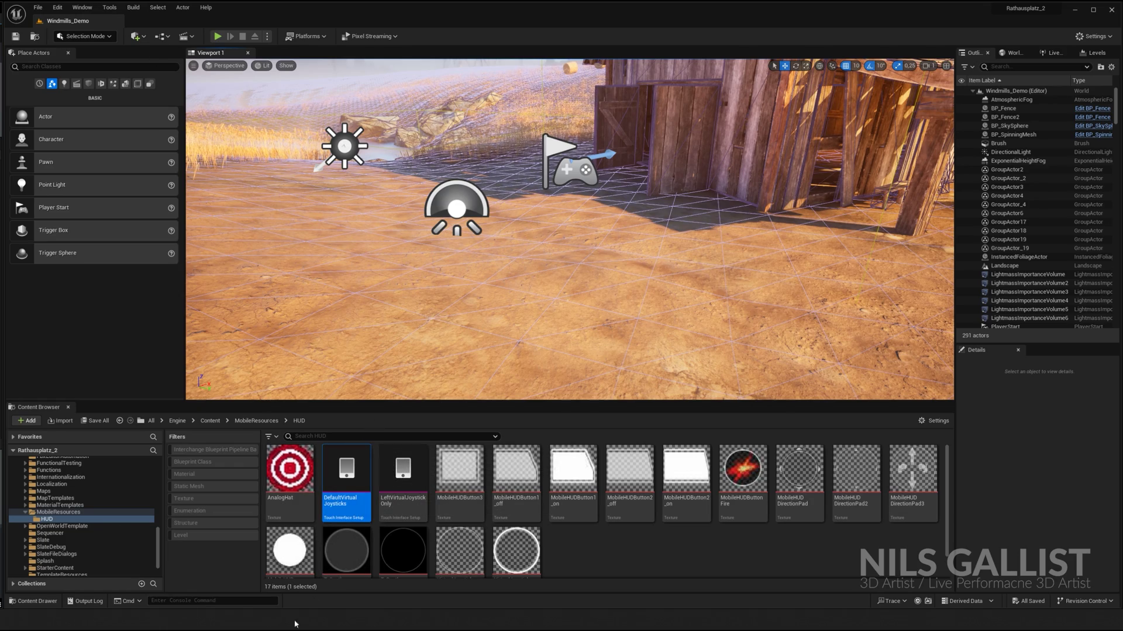
Play-test the joystick opacity by running the character around the barn in several directions, and stop the session
{"action": "left_click", "coordinate": [218, 36]}
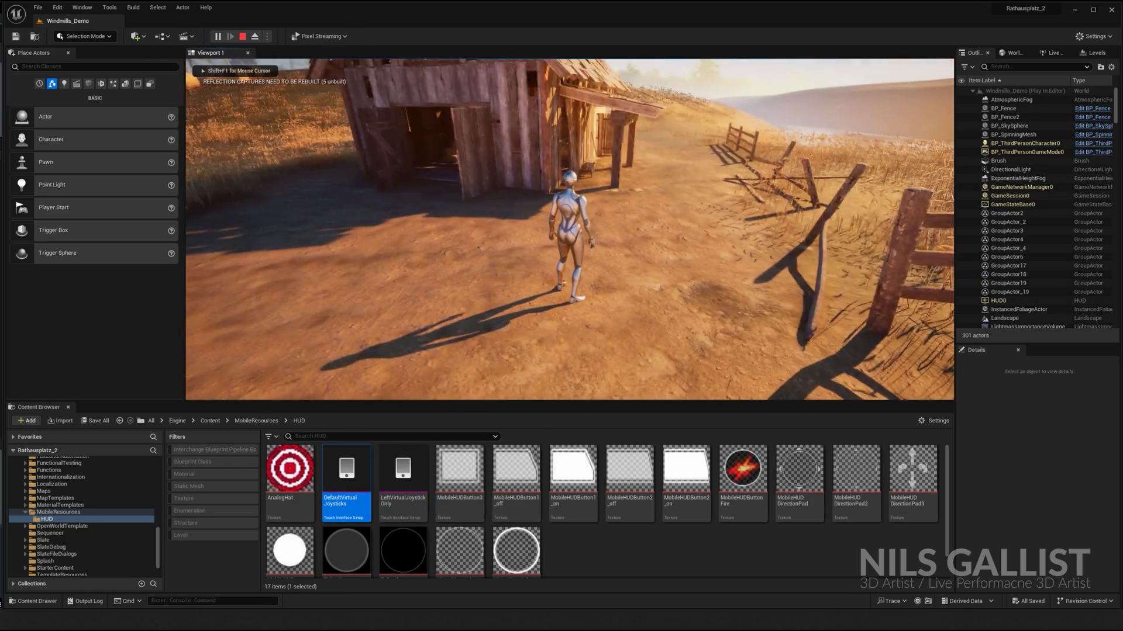
{"action": "key", "text": "w"}
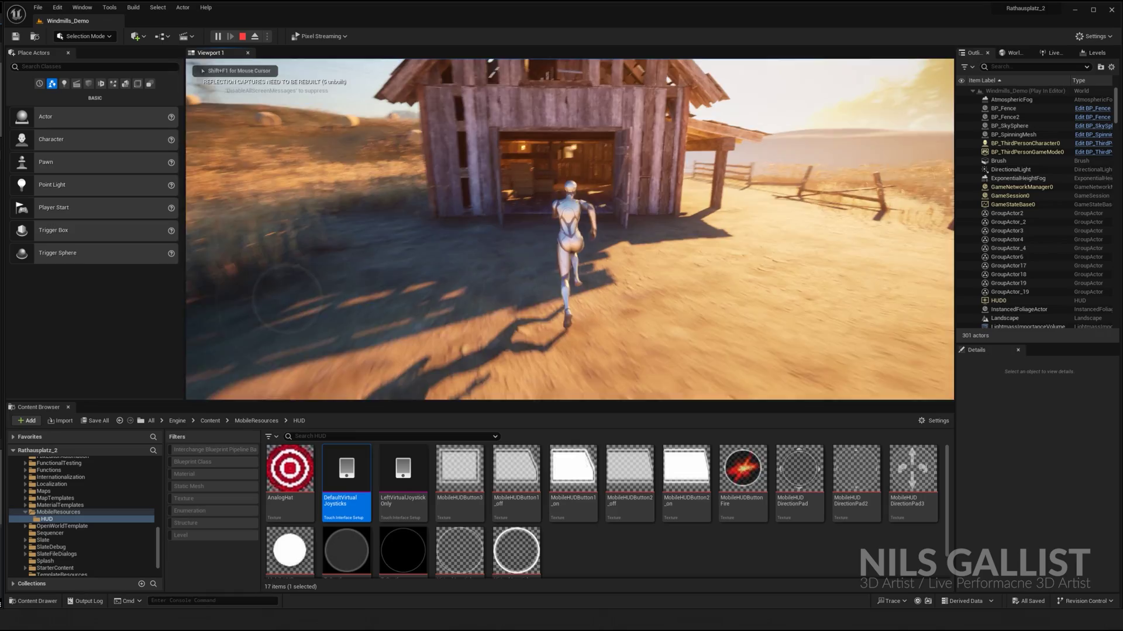
{"action": "key", "text": "a"}
{"action": "key", "text": "s"}
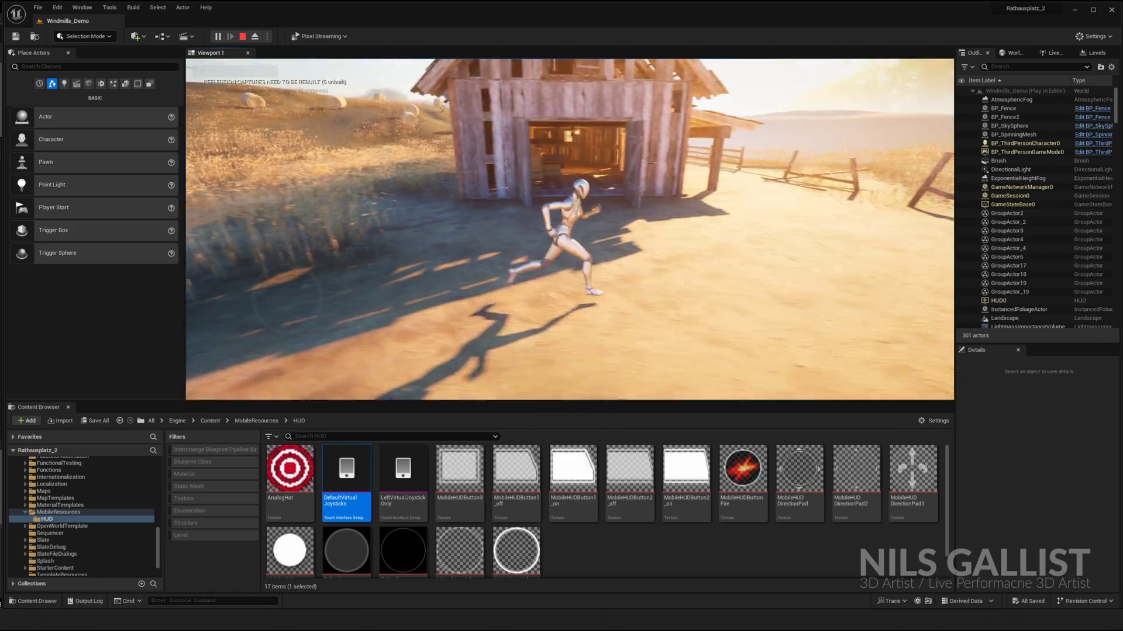
{"action": "key", "text": "w"}
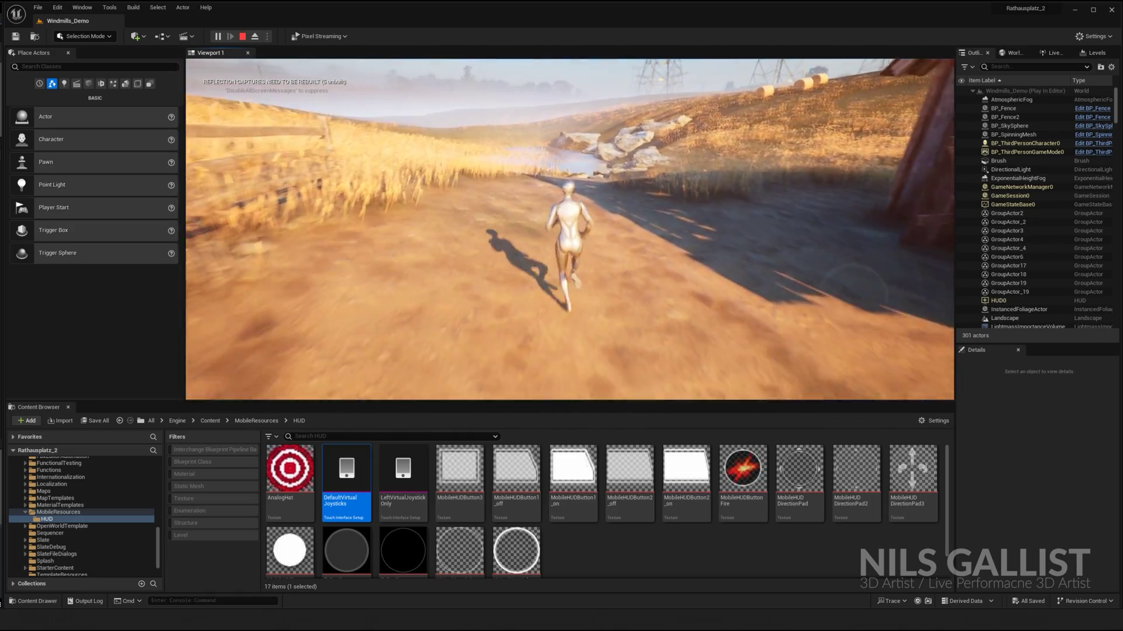
{"action": "key", "text": "d"}
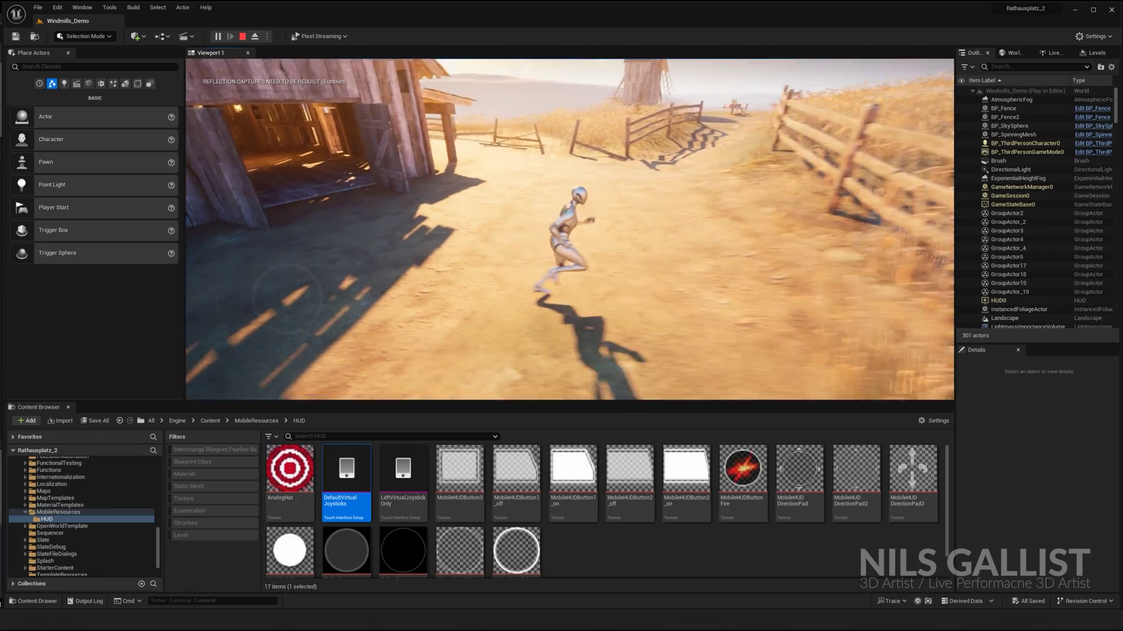
{"action": "key", "text": "w"}
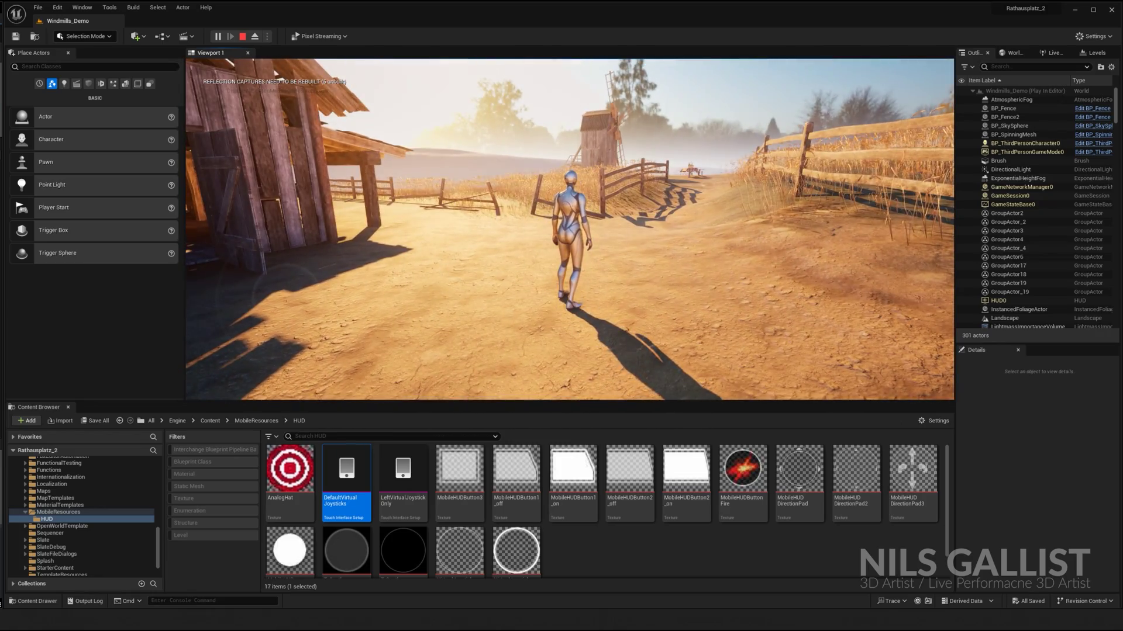
{"action": "key", "text": "Escape"}
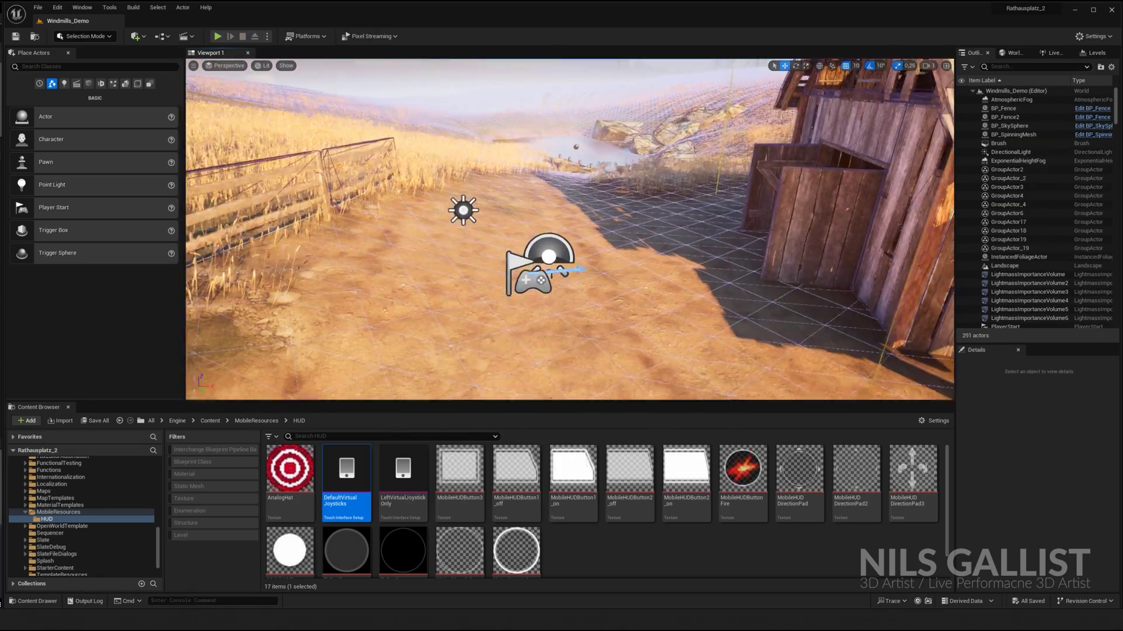
Set the Windows packaging binary configuration to Shipping
{"action": "right_click_drag", "start_coordinate": [208, 137], "coordinate": [215, 120]}
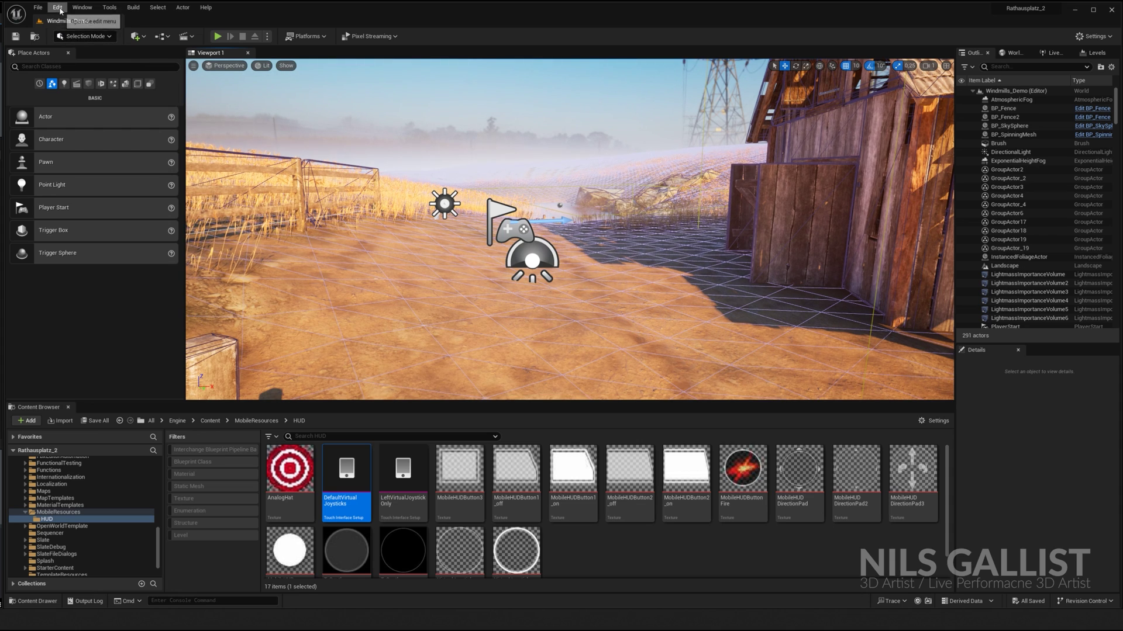
{"action": "left_click", "coordinate": [305, 36]}
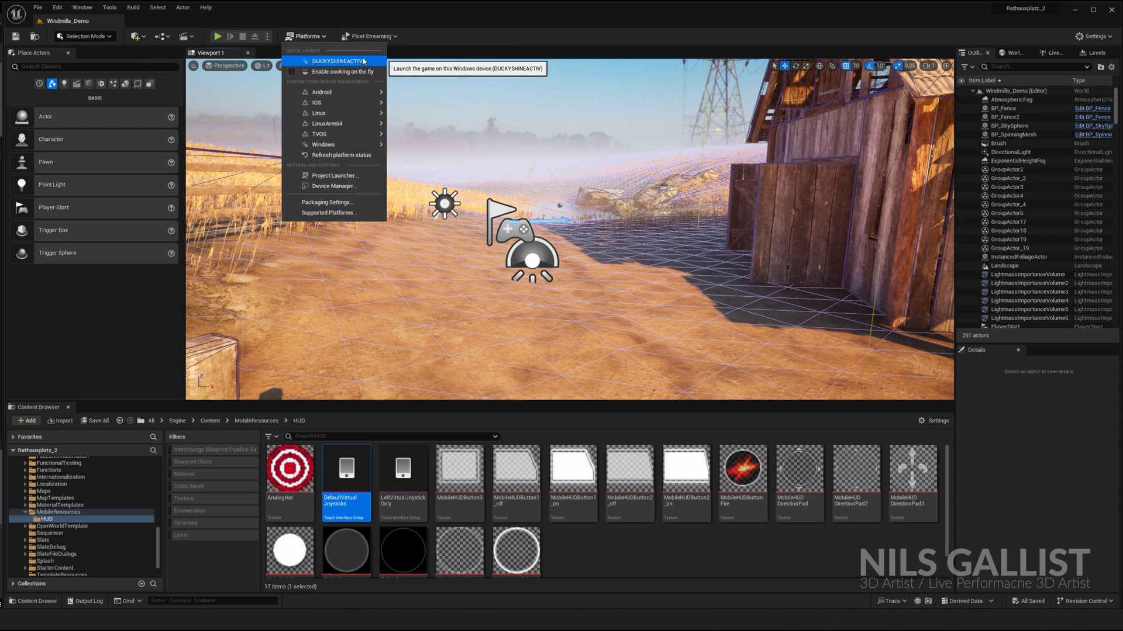
{"action": "mouse_move", "coordinate": [345, 144]}
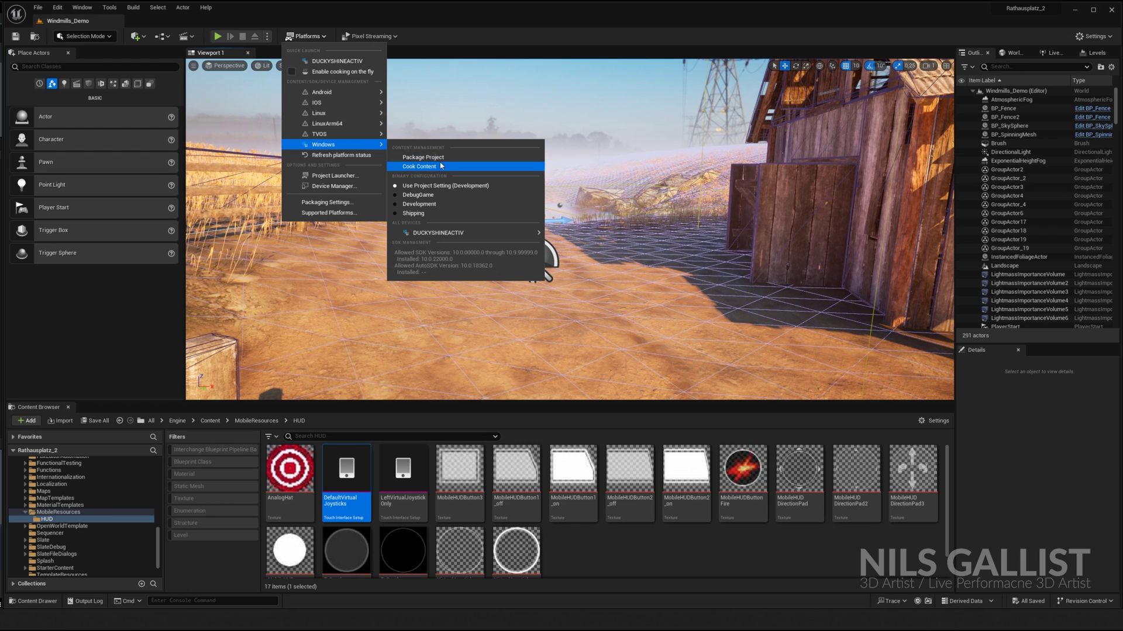
{"action": "left_click", "coordinate": [413, 214]}
{"action": "mouse_move", "coordinate": [372, 145]}
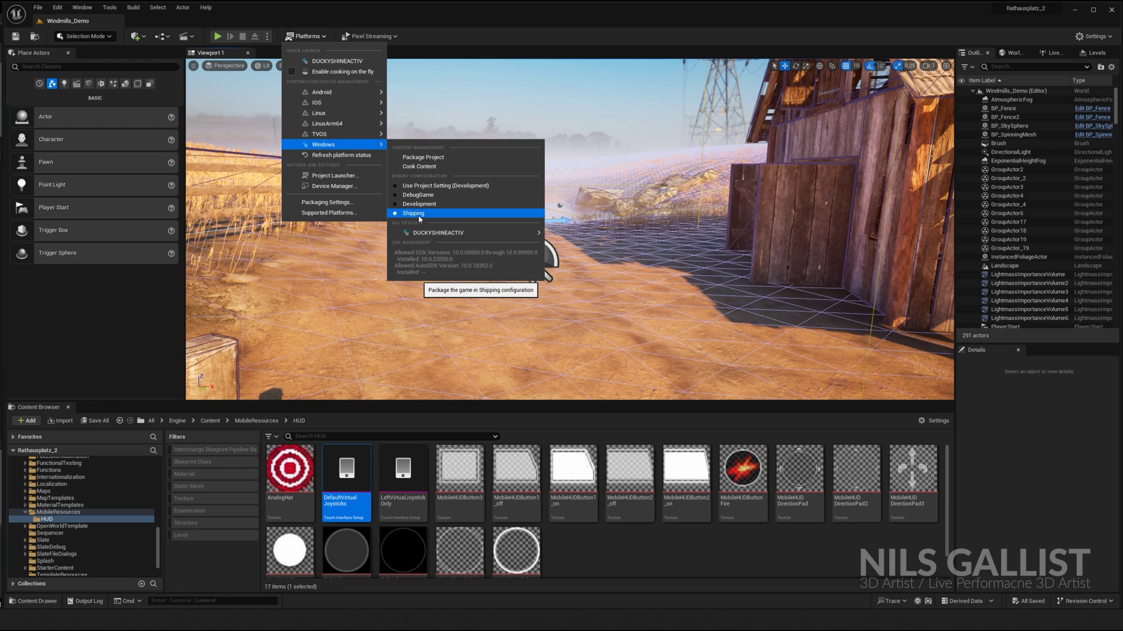
Package the project for Windows into a new folder named DemoWindmillBuild inside UnrealEngineBuilds
{"action": "left_click", "coordinate": [440, 160]}
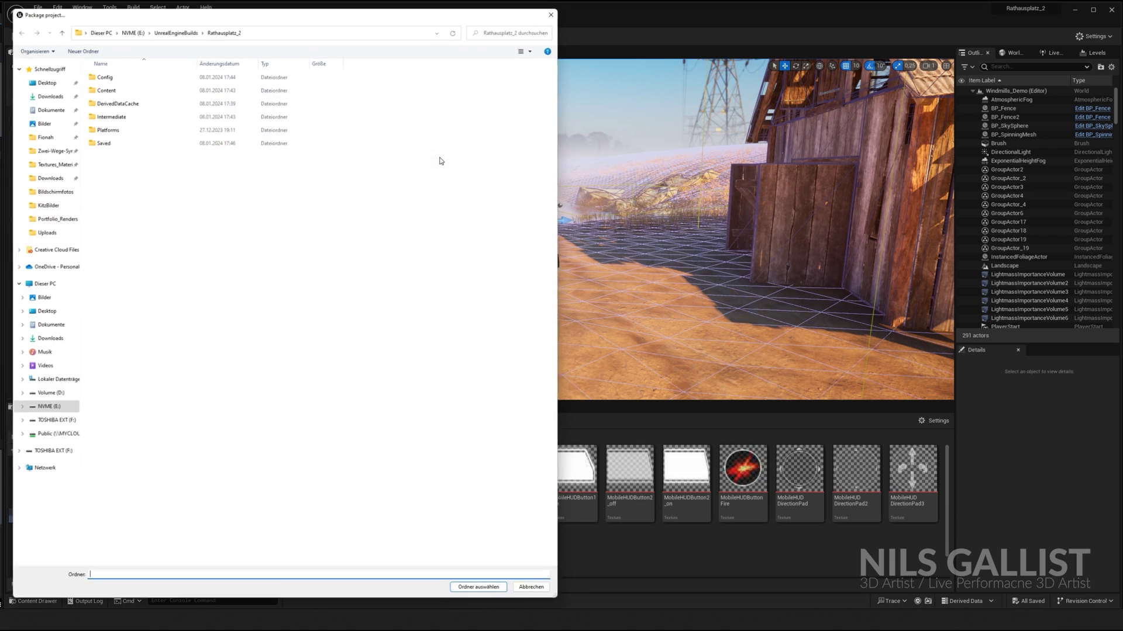
{"action": "left_click", "coordinate": [91, 45]}
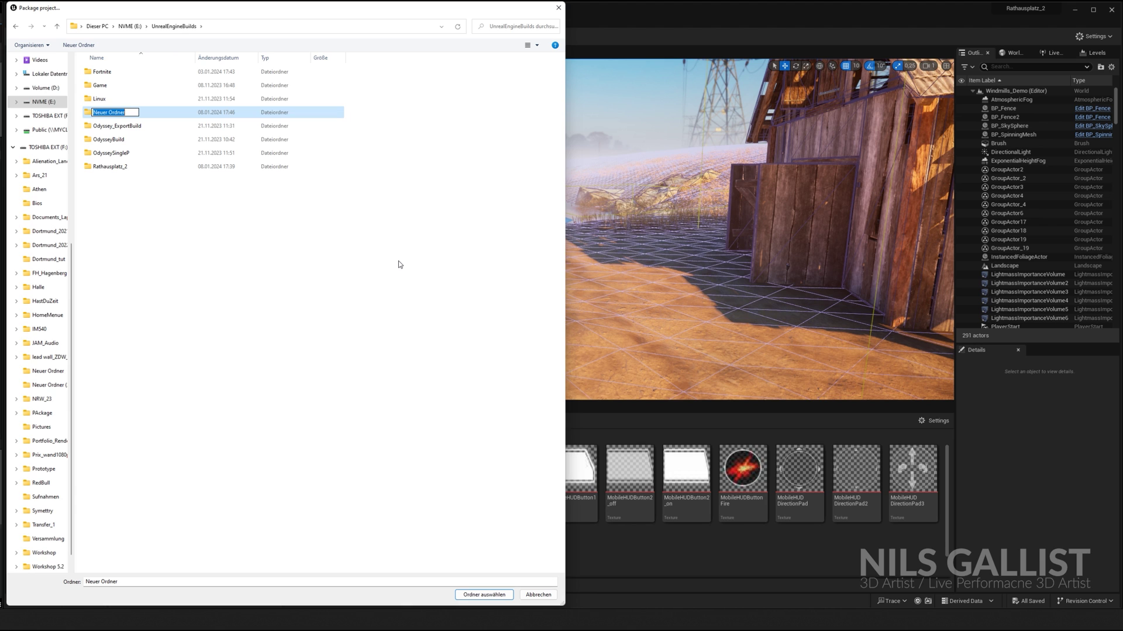
{"action": "type", "text": "DemoWindmillBuild"}
{"action": "key", "text": "Return"}
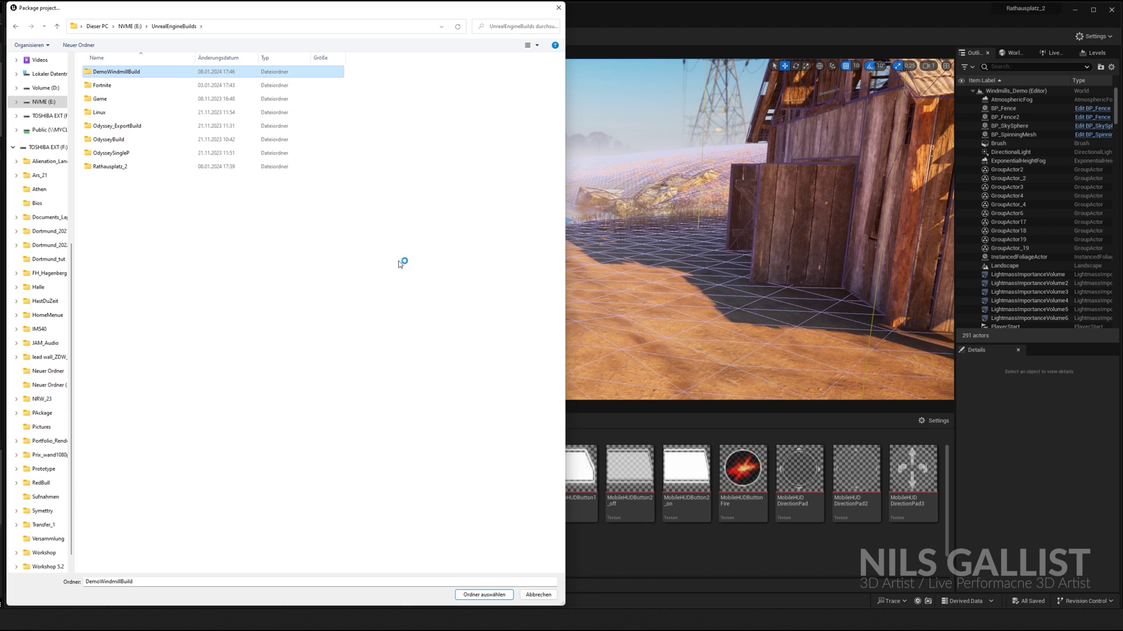
{"action": "double_click", "coordinate": [127, 72]}
{"action": "left_click", "coordinate": [484, 595]}
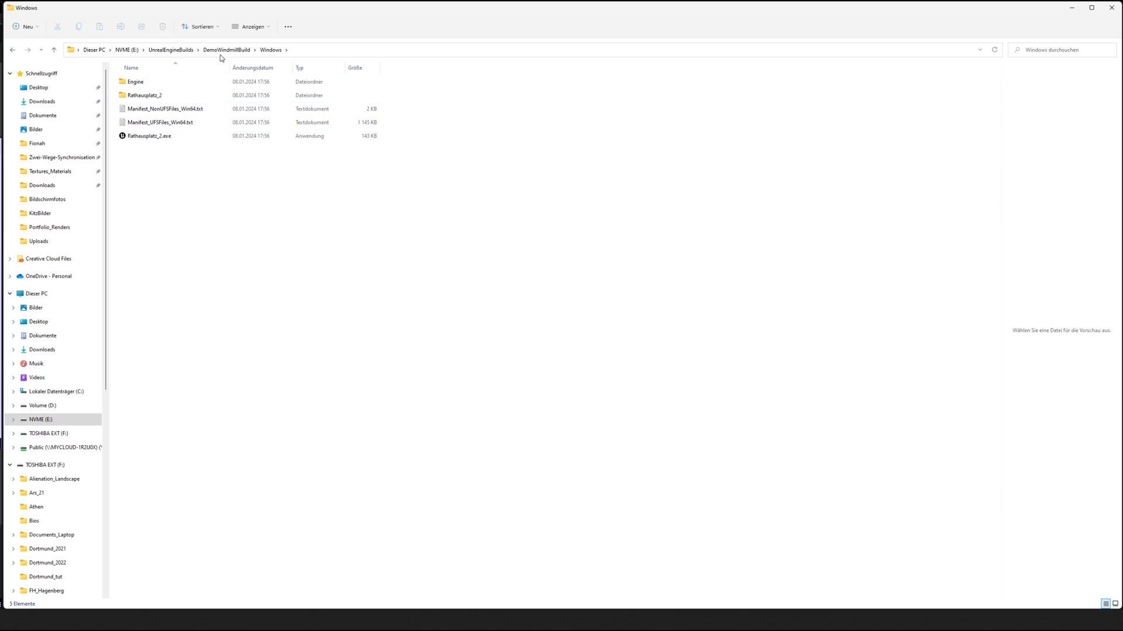
In File Explorer, rename the packaged Windows folder in DemoWindmillBuild to WindmillDemo and check its size in the folder properties
{"action": "left_click", "coordinate": [226, 50]}
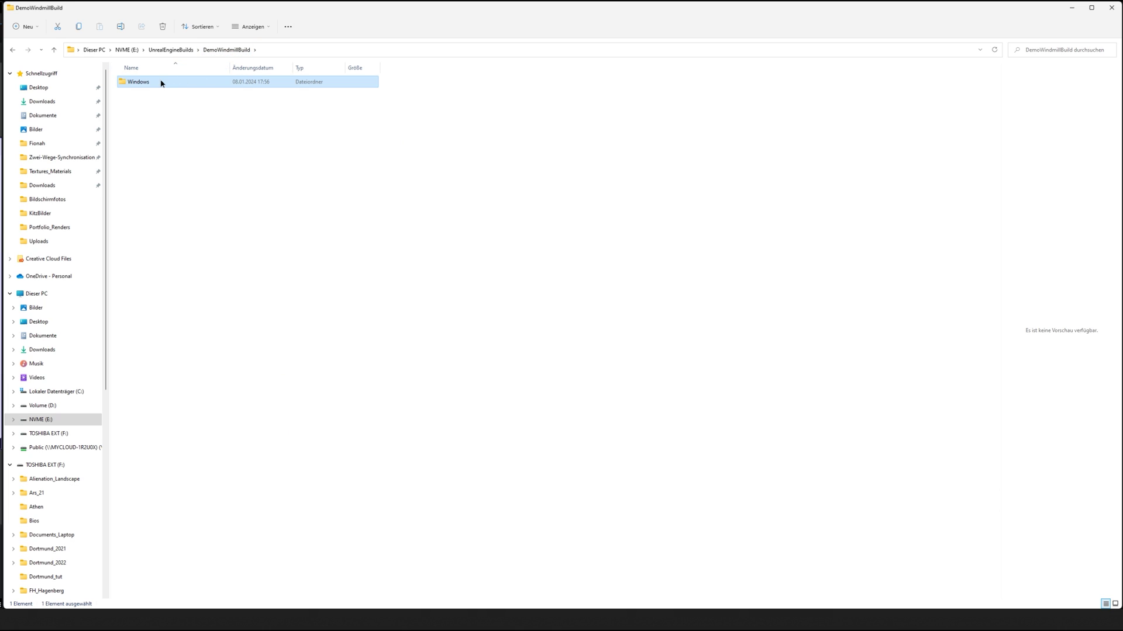
{"action": "double_click", "coordinate": [161, 83]}
{"action": "right_click", "coordinate": [144, 83]}
{"action": "left_click", "coordinate": [188, 194]}
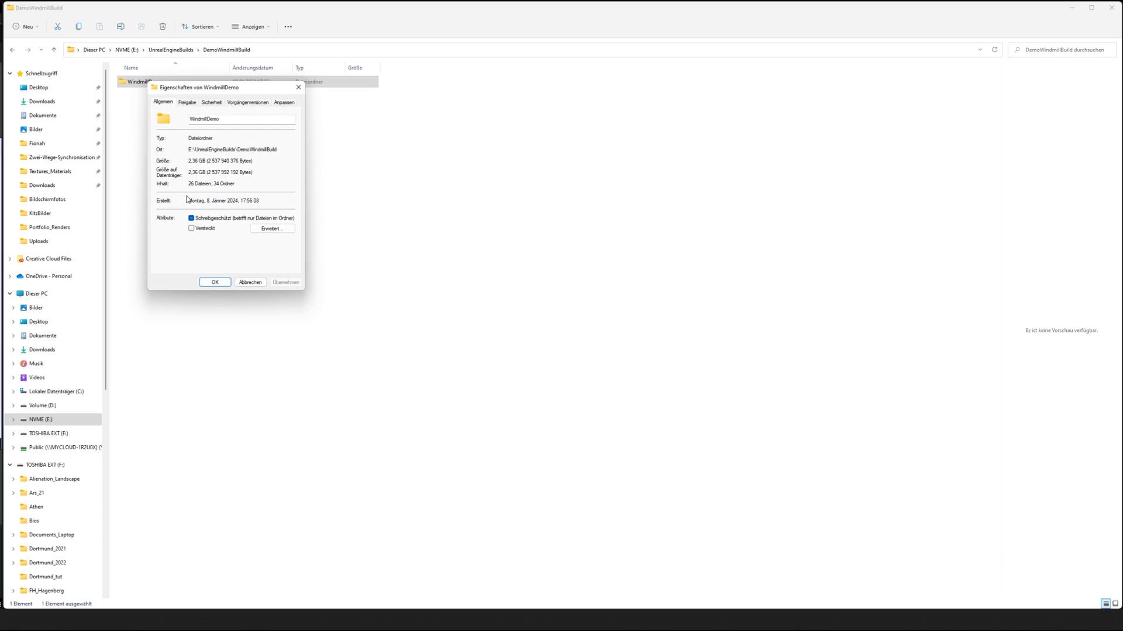
{"action": "left_click", "coordinate": [299, 87]}
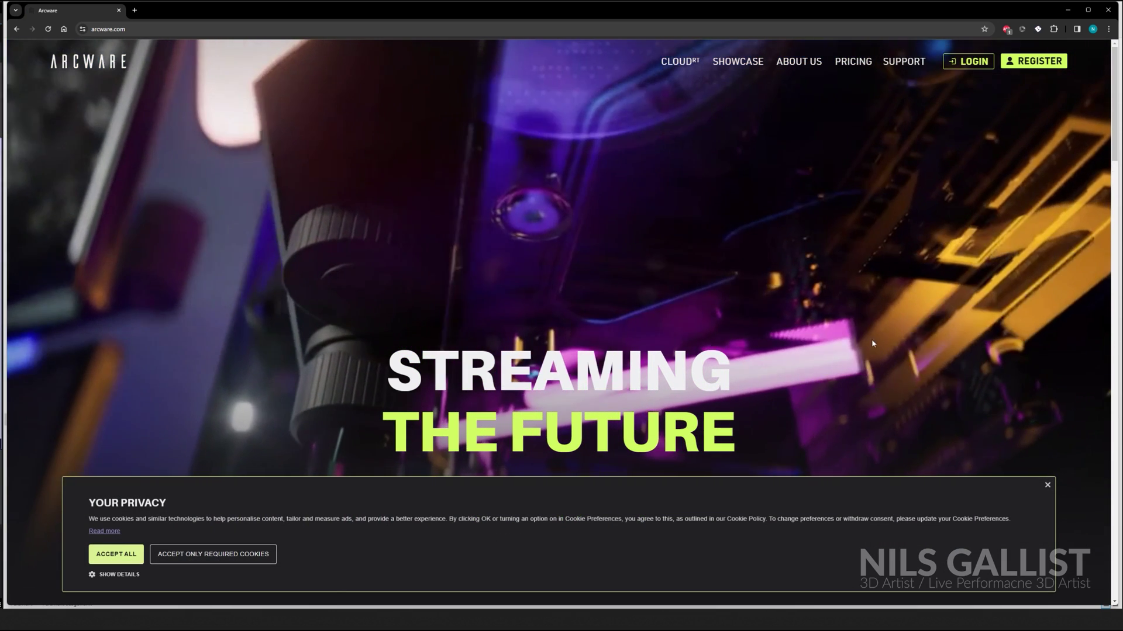
Log in to the Arcware Cloud platform from the arcware.com home page in the browser
{"action": "left_click", "coordinate": [968, 61]}
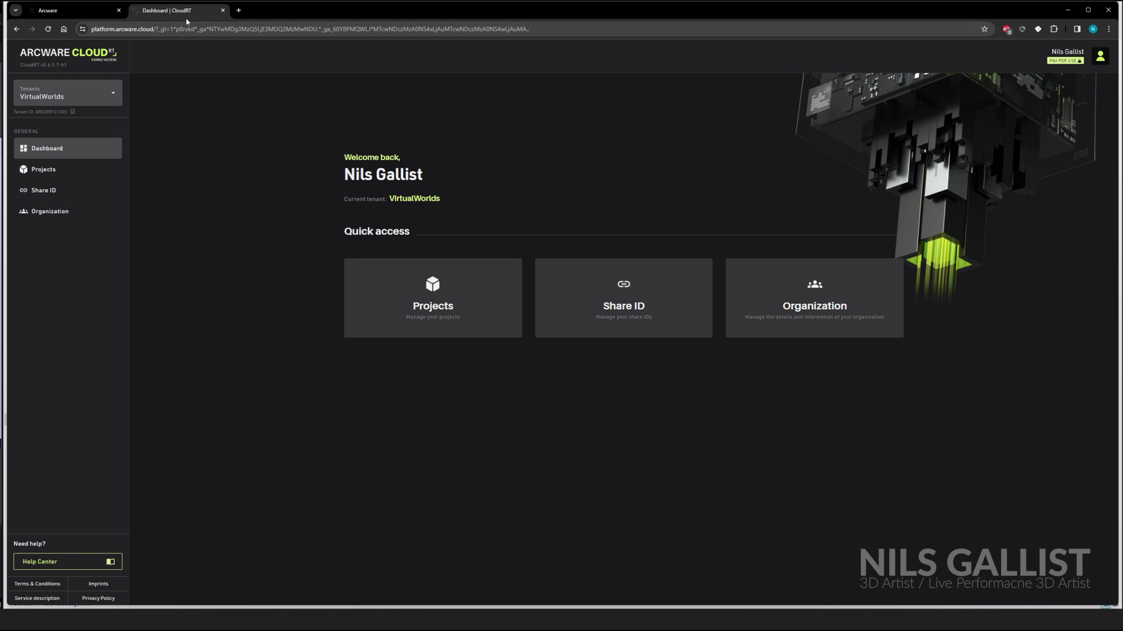
Open odyssey.stream in a new browser tab and look through the home page of this pixel streaming service
{"action": "left_click", "coordinate": [239, 10]}
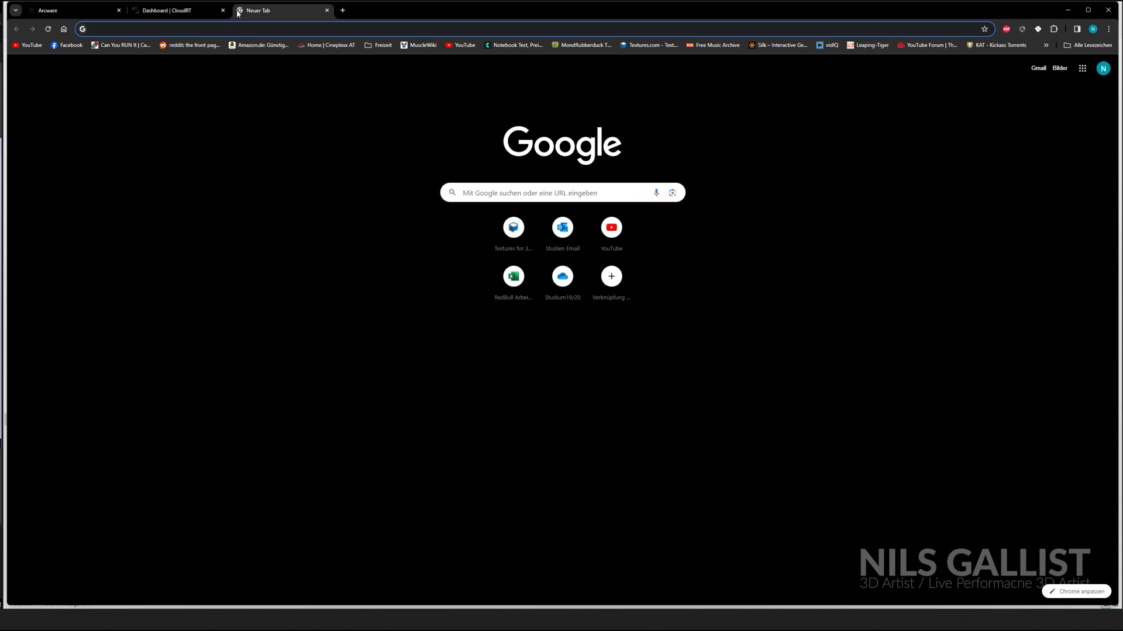
{"action": "type", "text": "odyssey.stream"}
{"action": "key", "text": "Return"}
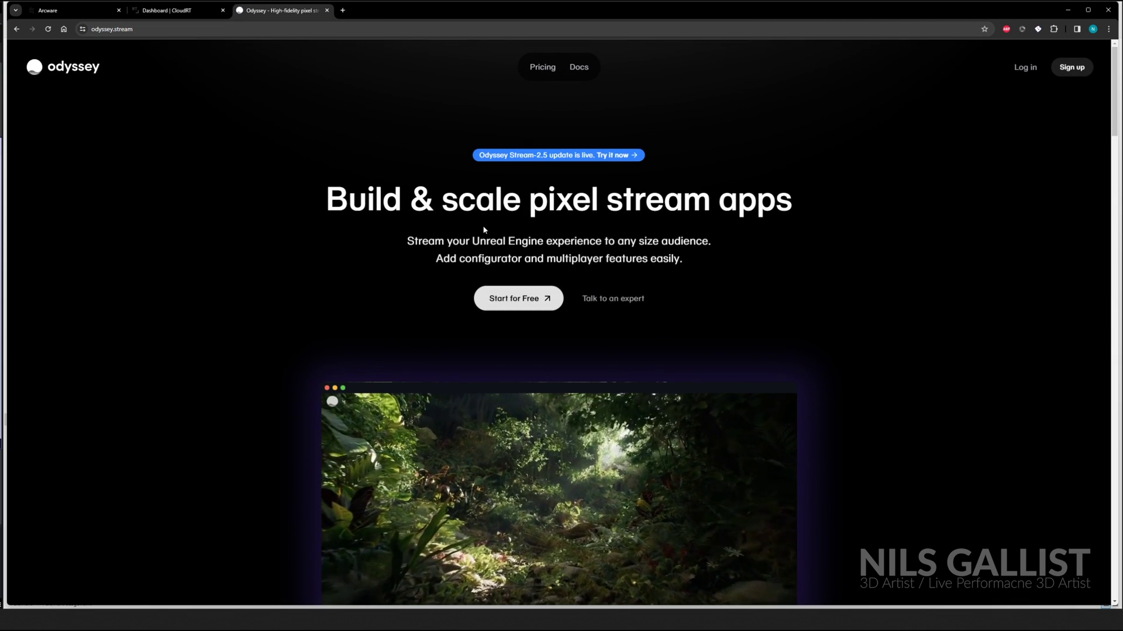
{"action": "scroll", "coordinate": [483, 230], "scroll_direction": "down", "scroll_amount": 7}
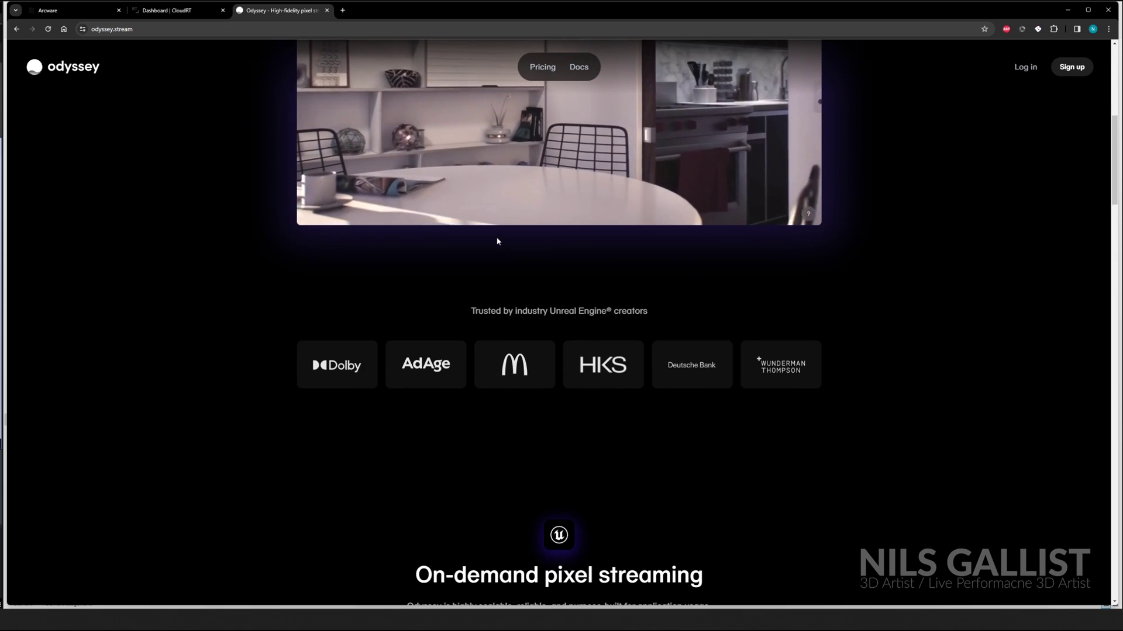
{"action": "scroll", "coordinate": [497, 241], "scroll_direction": "down", "scroll_amount": 7}
{"action": "scroll", "coordinate": [499, 242], "scroll_direction": "up", "scroll_amount": 5}
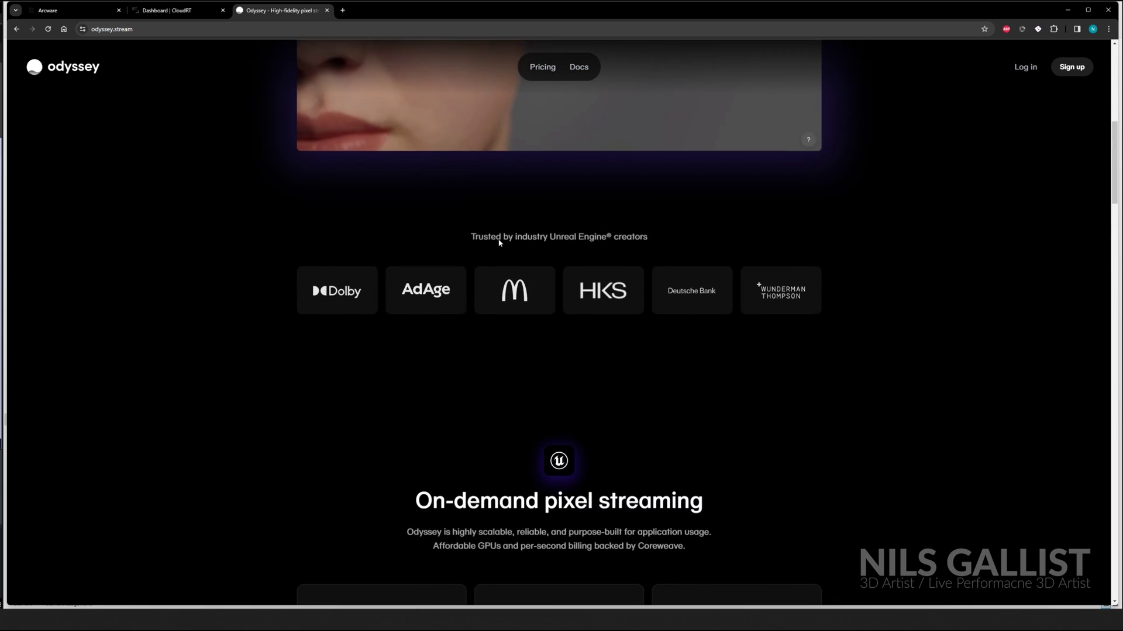
{"action": "scroll", "coordinate": [499, 242], "scroll_direction": "up", "scroll_amount": 9}
{"action": "scroll", "coordinate": [498, 243], "scroll_direction": "down", "scroll_amount": 4}
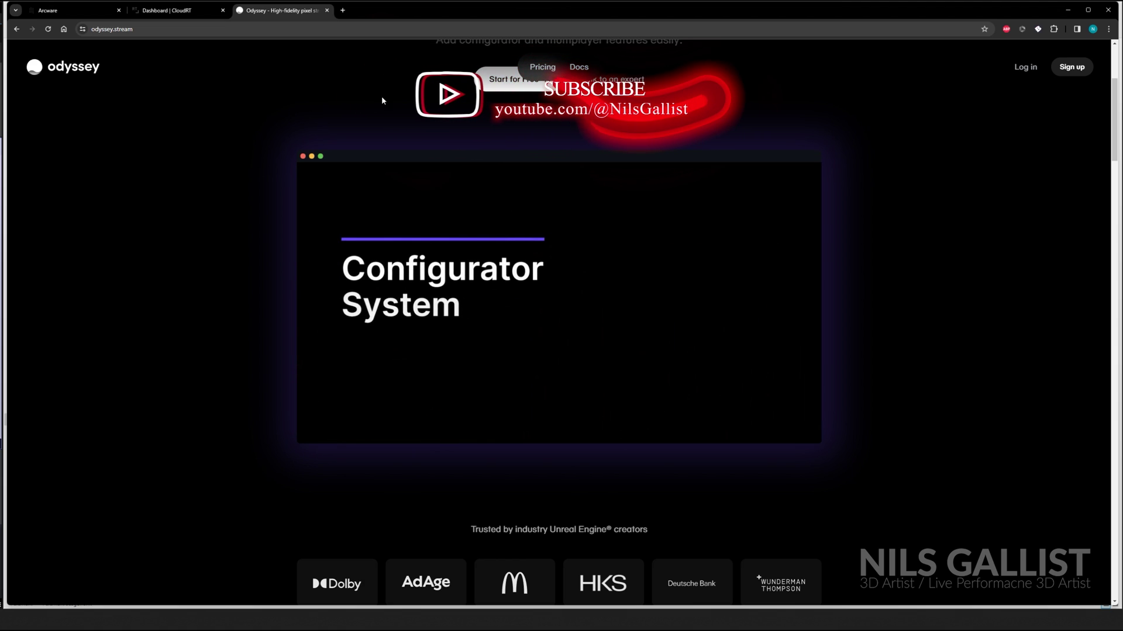
{"action": "scroll", "coordinate": [382, 100], "scroll_direction": "up", "scroll_amount": 4}
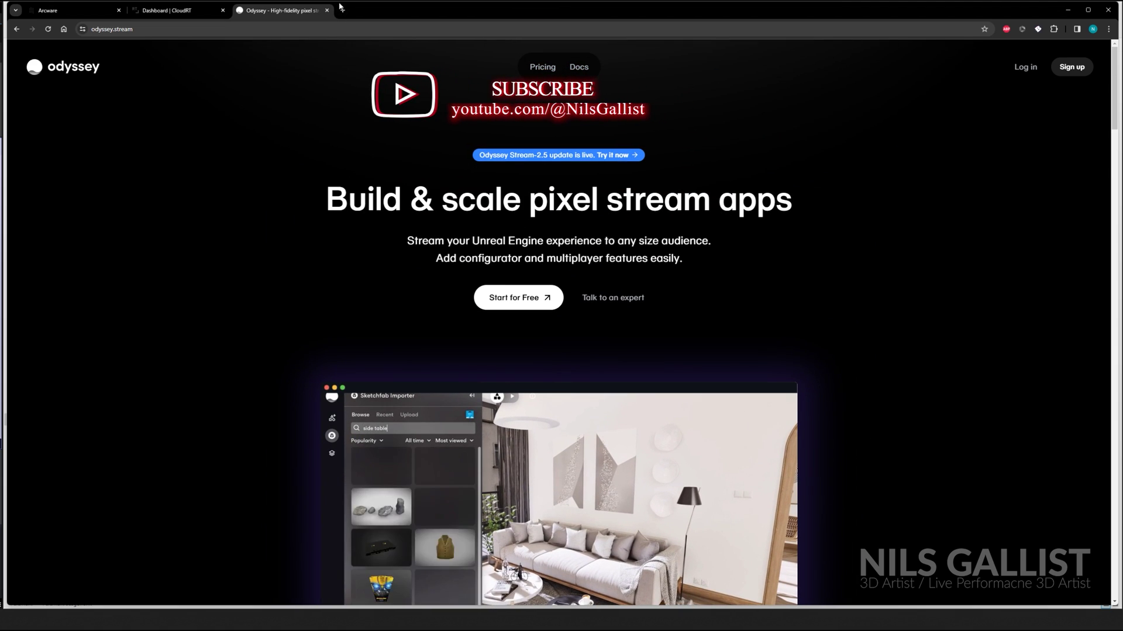
Open journee.live in another browser tab and look through its home page, including client references and platform offerings
{"action": "left_click", "coordinate": [342, 10]}
{"action": "type", "text": "journee.live"}
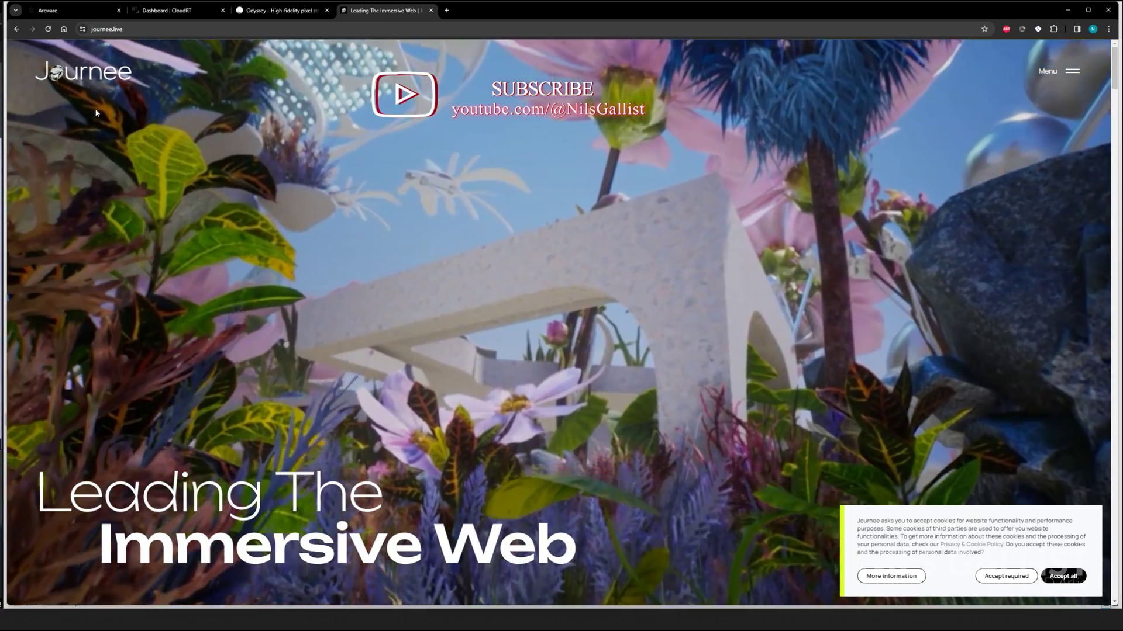
{"action": "scroll", "coordinate": [400, 295], "scroll_direction": "down", "scroll_amount": 4}
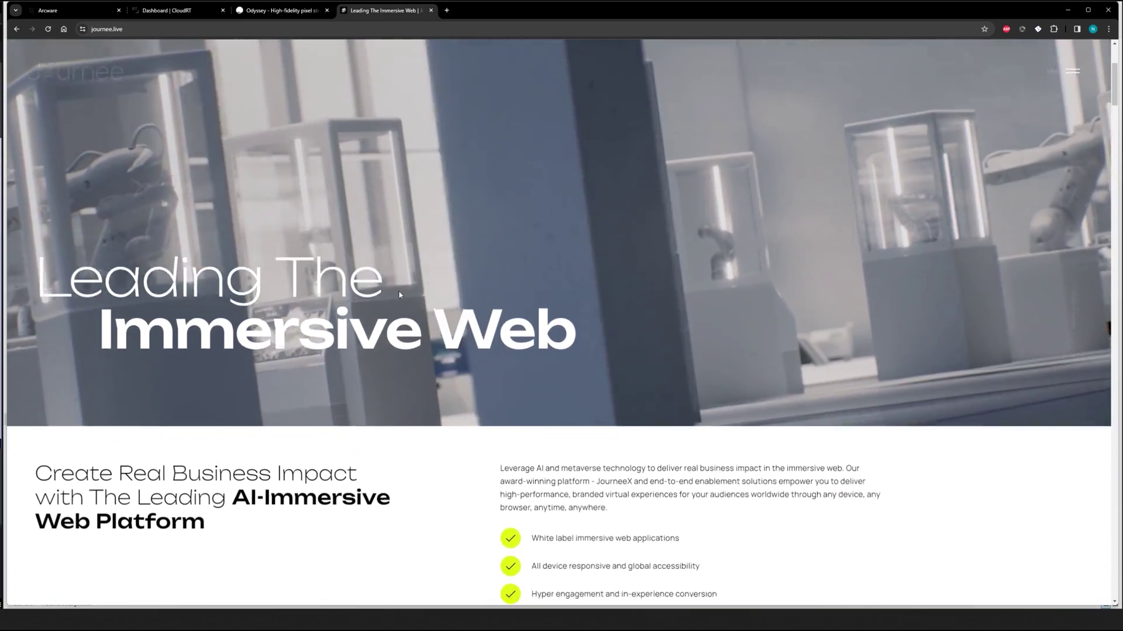
{"action": "scroll", "coordinate": [400, 295], "scroll_direction": "down", "scroll_amount": 3}
{"action": "scroll", "coordinate": [327, 181], "scroll_direction": "up", "scroll_amount": 8}
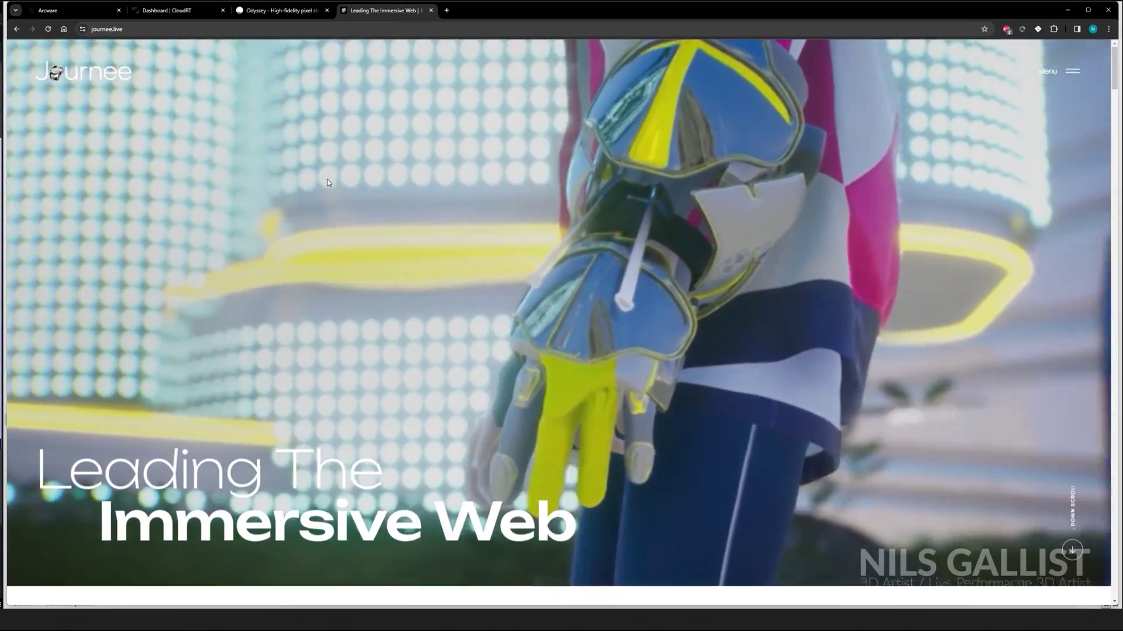
{"action": "scroll", "coordinate": [328, 182], "scroll_direction": "down", "scroll_amount": 7}
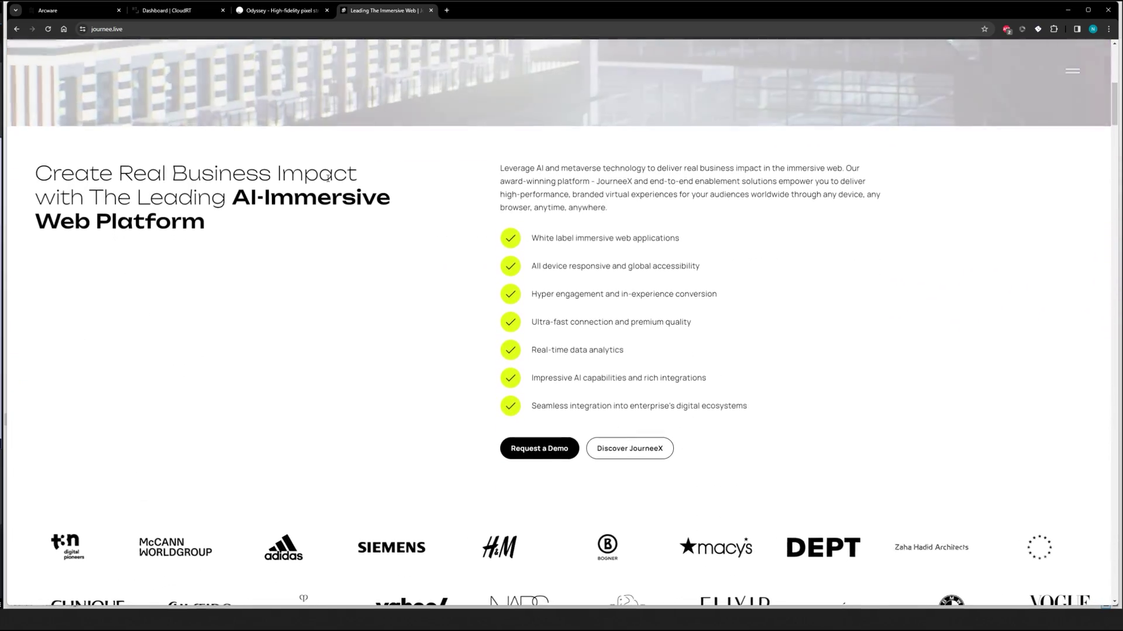
{"action": "scroll", "coordinate": [339, 223], "scroll_direction": "down", "scroll_amount": 6}
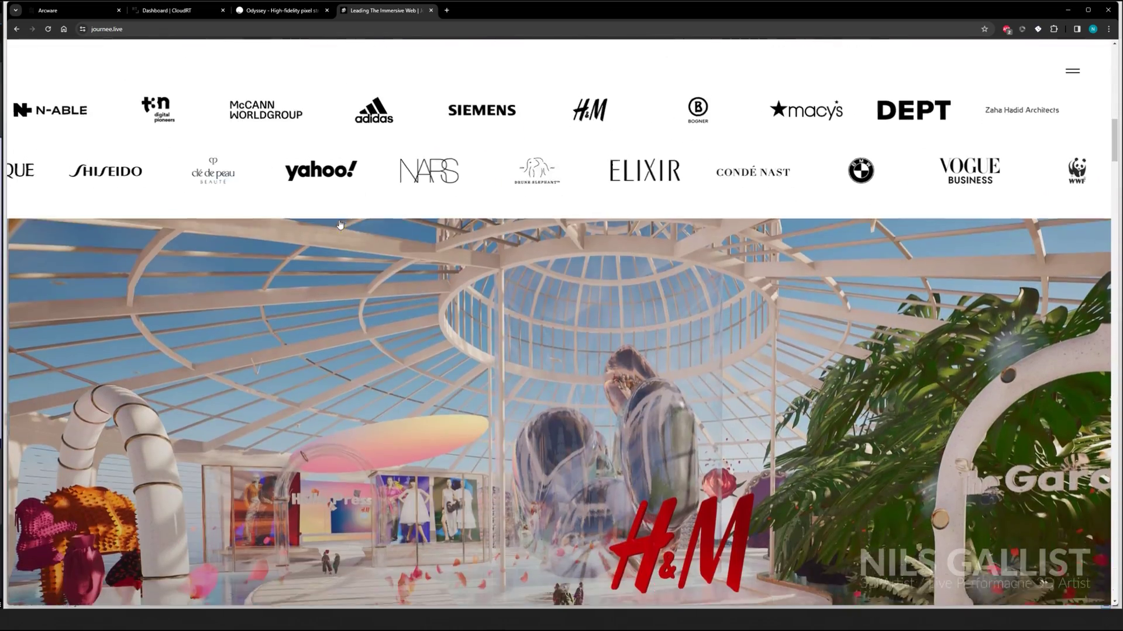
{"action": "scroll", "coordinate": [339, 224], "scroll_direction": "down", "scroll_amount": 8}
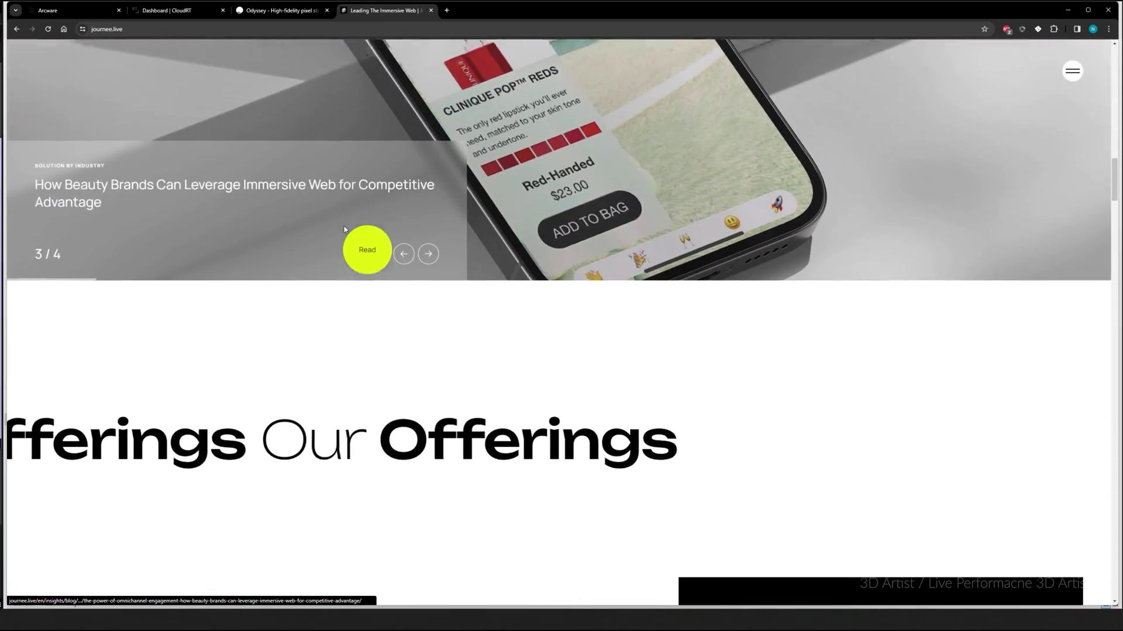
{"action": "scroll", "coordinate": [471, 251], "scroll_direction": "down", "scroll_amount": 8}
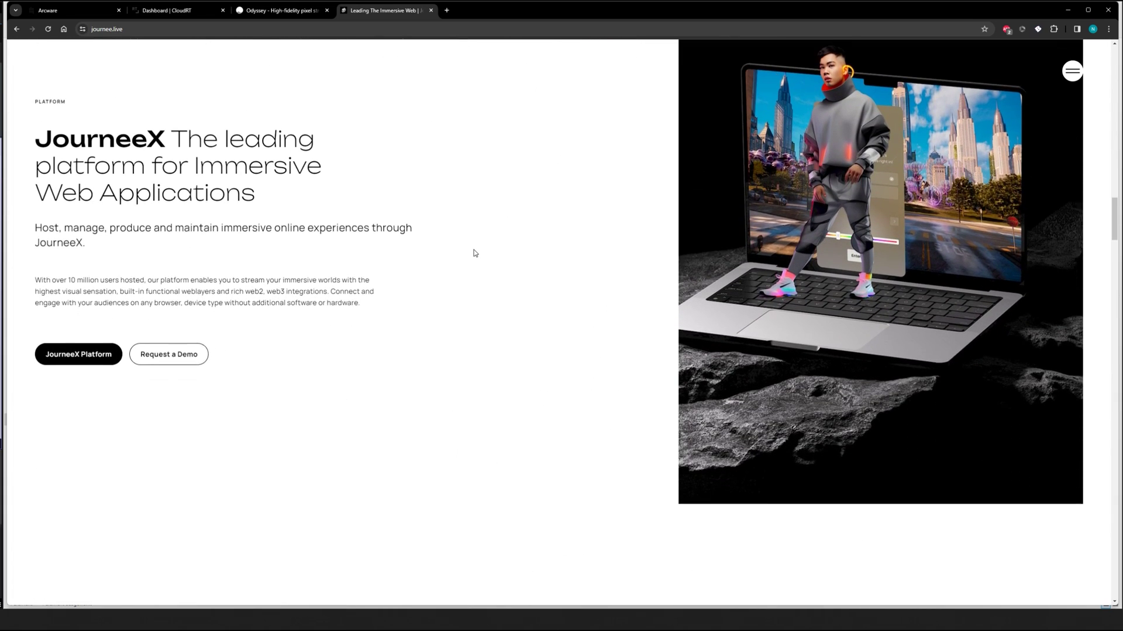
{"action": "scroll", "coordinate": [416, 301], "scroll_direction": "down", "scroll_amount": 7}
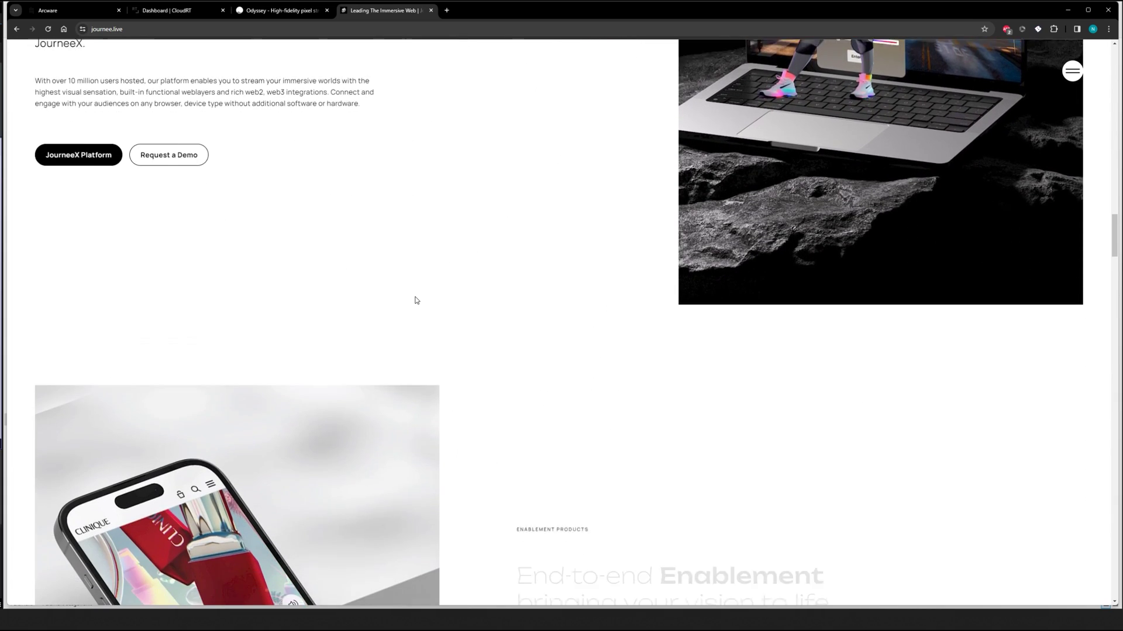
{"action": "scroll", "coordinate": [484, 292], "scroll_direction": "up", "scroll_amount": 20}
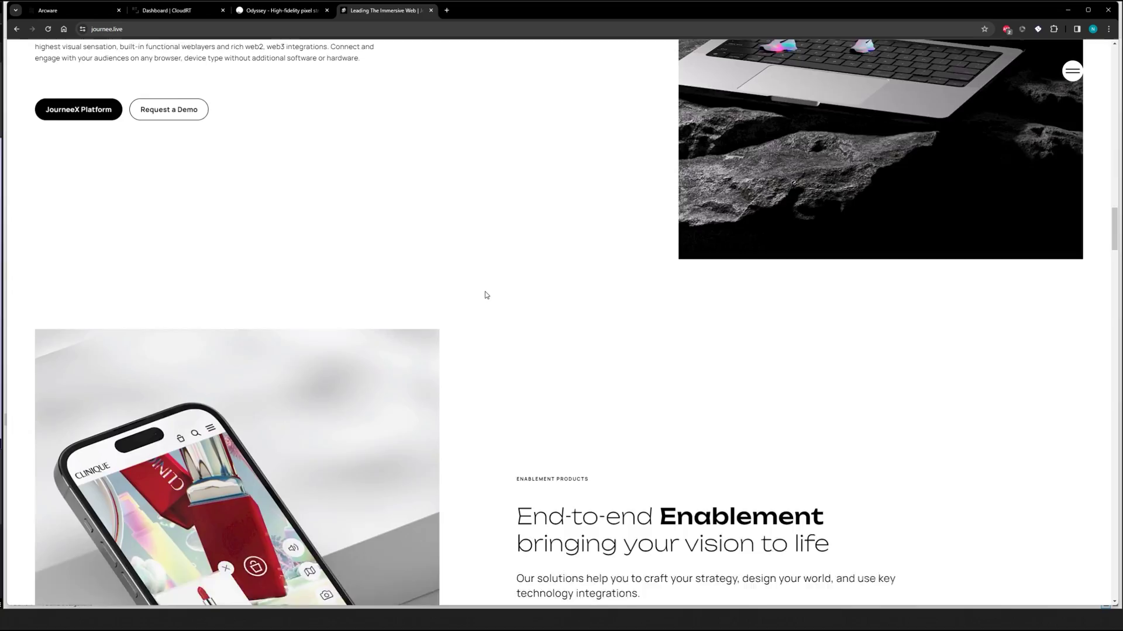
{"action": "scroll", "coordinate": [490, 303], "scroll_direction": "up", "scroll_amount": 15}
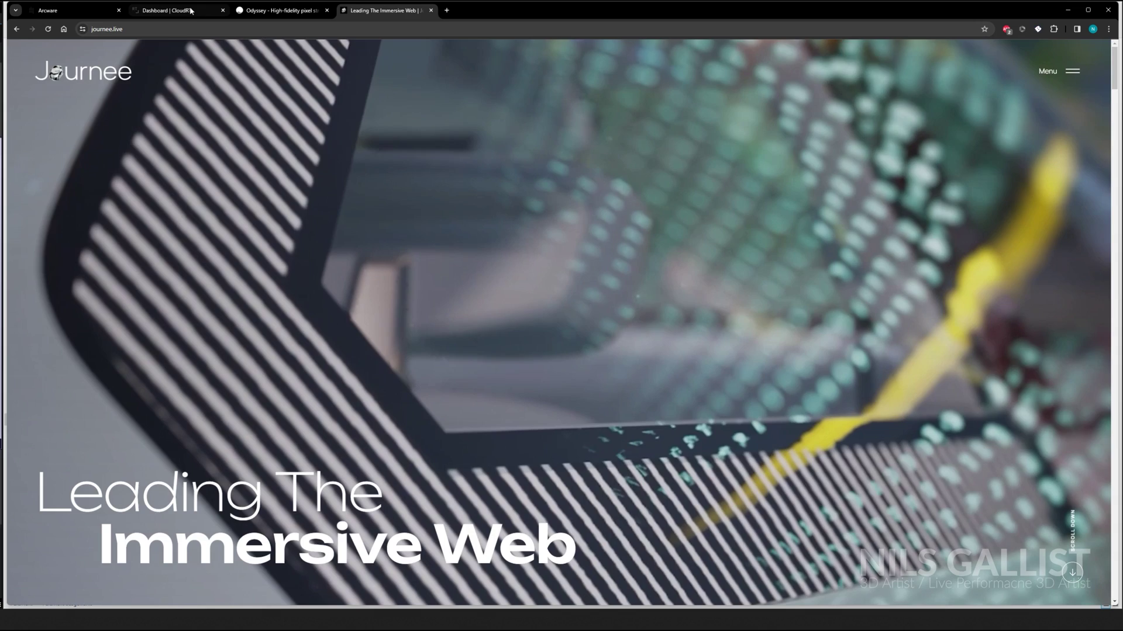
Compare the open Arcware, Odyssey and Journee pages as pixel streaming providers
{"action": "left_click", "coordinate": [190, 10]}
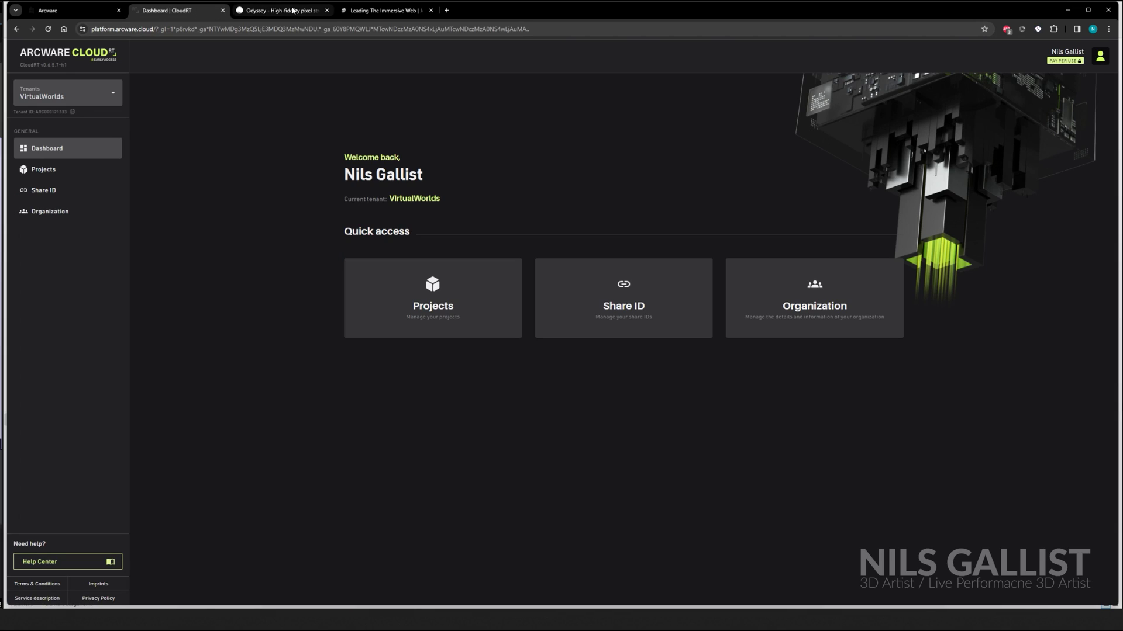
{"action": "left_click", "coordinate": [274, 10]}
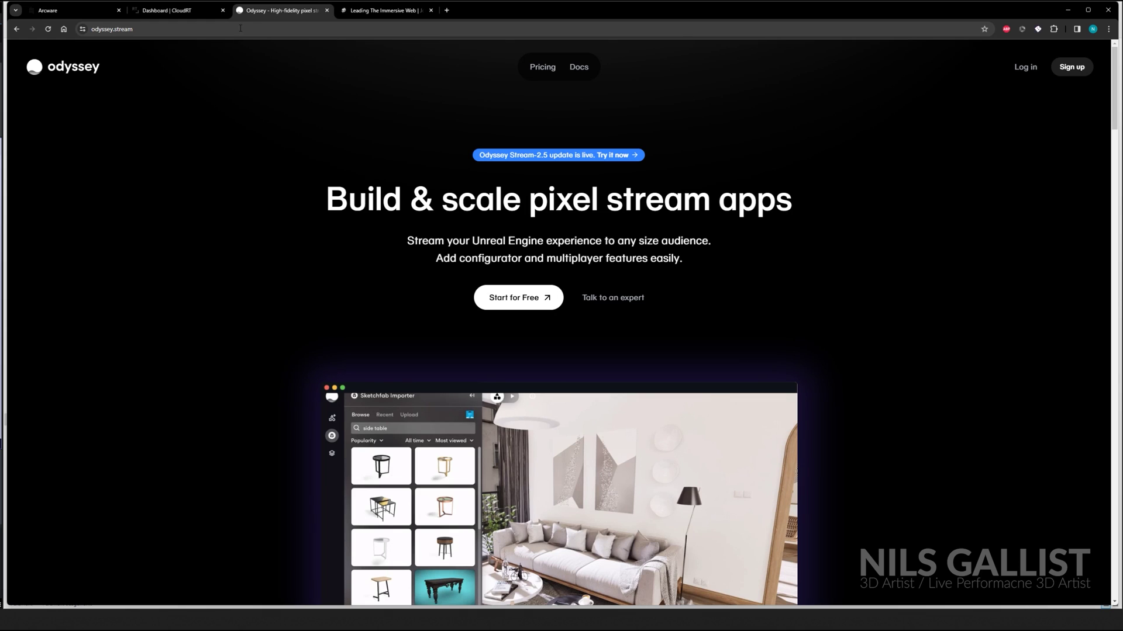
{"action": "left_click", "coordinate": [179, 12]}
{"action": "left_click", "coordinate": [383, 11]}
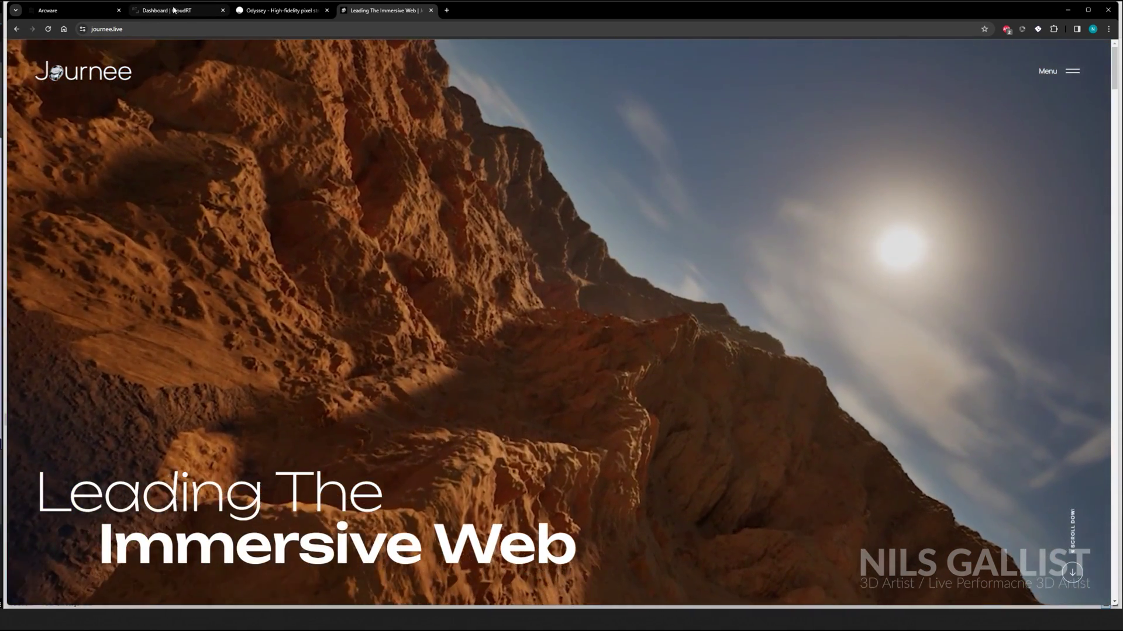
Open the settings of the FirstPerson_First project in Arcware Cloud and rename the project to Windmill Demo
{"action": "left_click", "coordinate": [149, 14]}
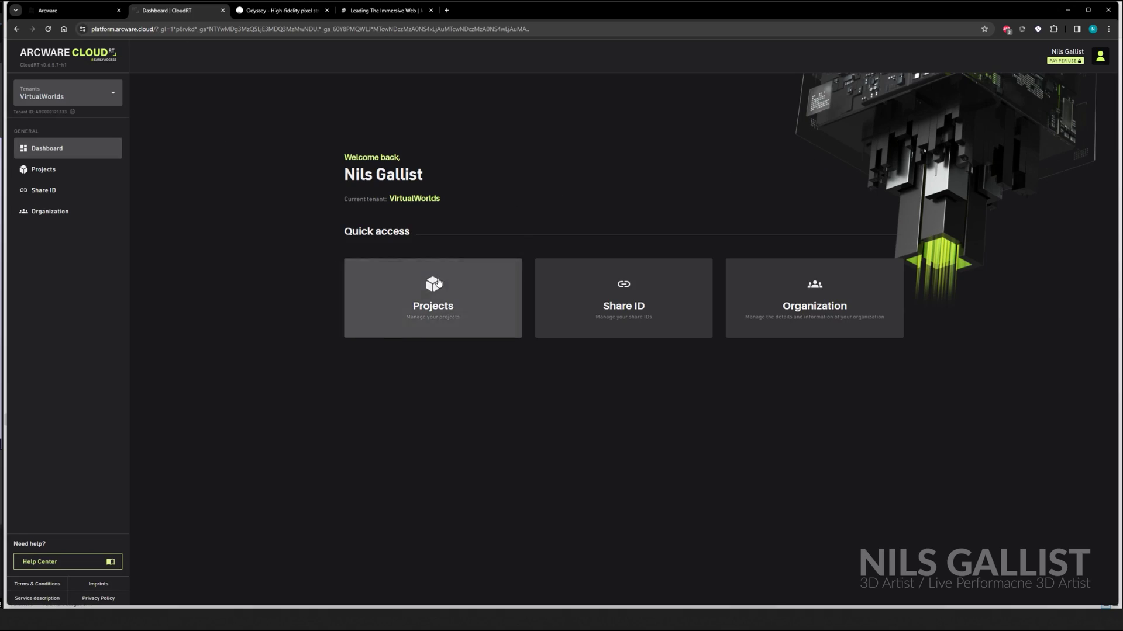
{"action": "left_click", "coordinate": [416, 273]}
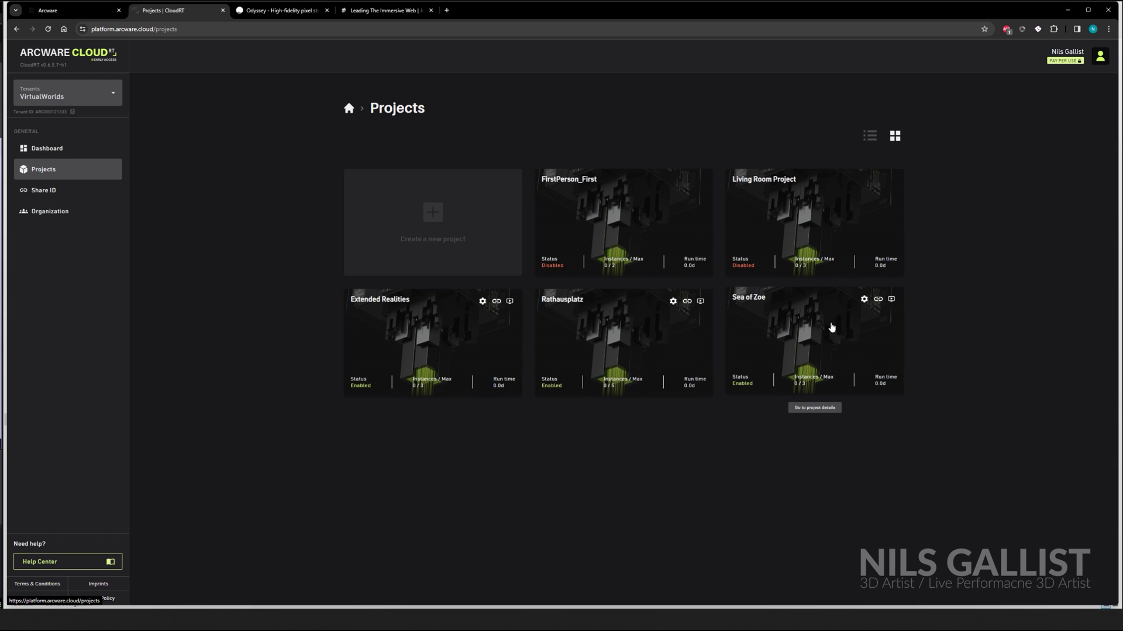
{"action": "left_click", "coordinate": [584, 207]}
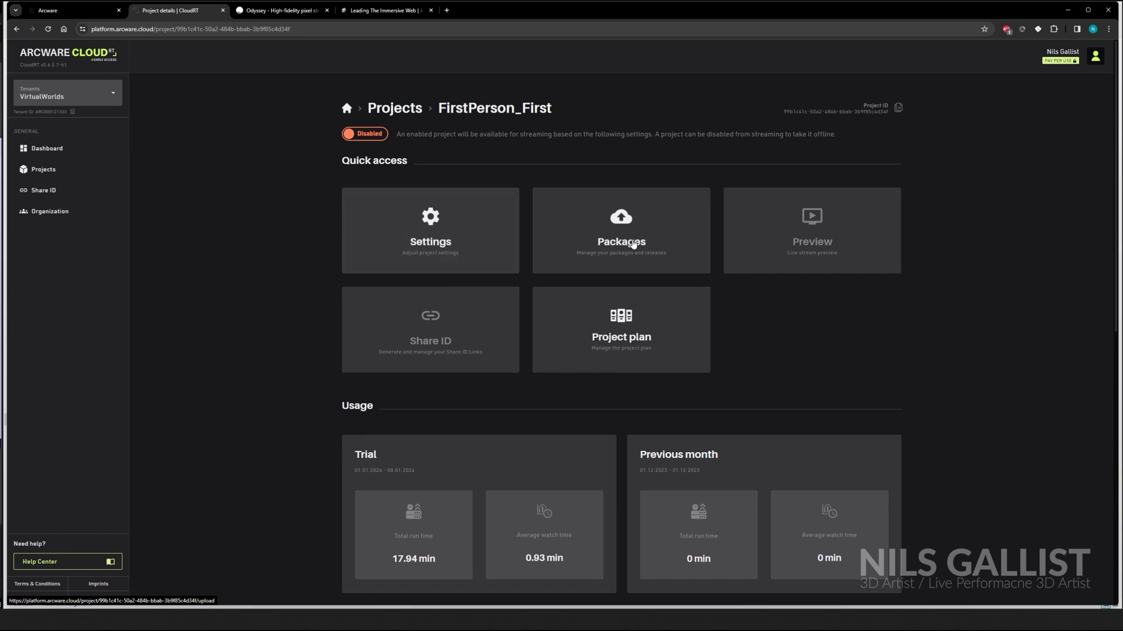
{"action": "left_click", "coordinate": [503, 231]}
{"action": "left_click_drag", "start_coordinate": [587, 226], "coordinate": [465, 226]}
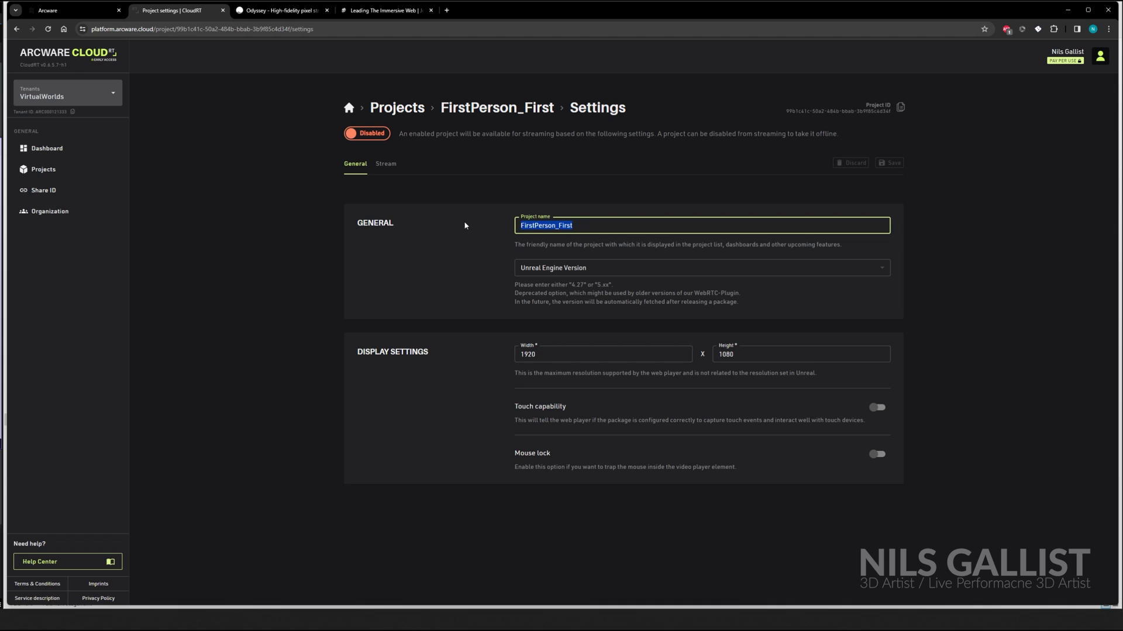
{"action": "type", "text": "WindmillDemo"}
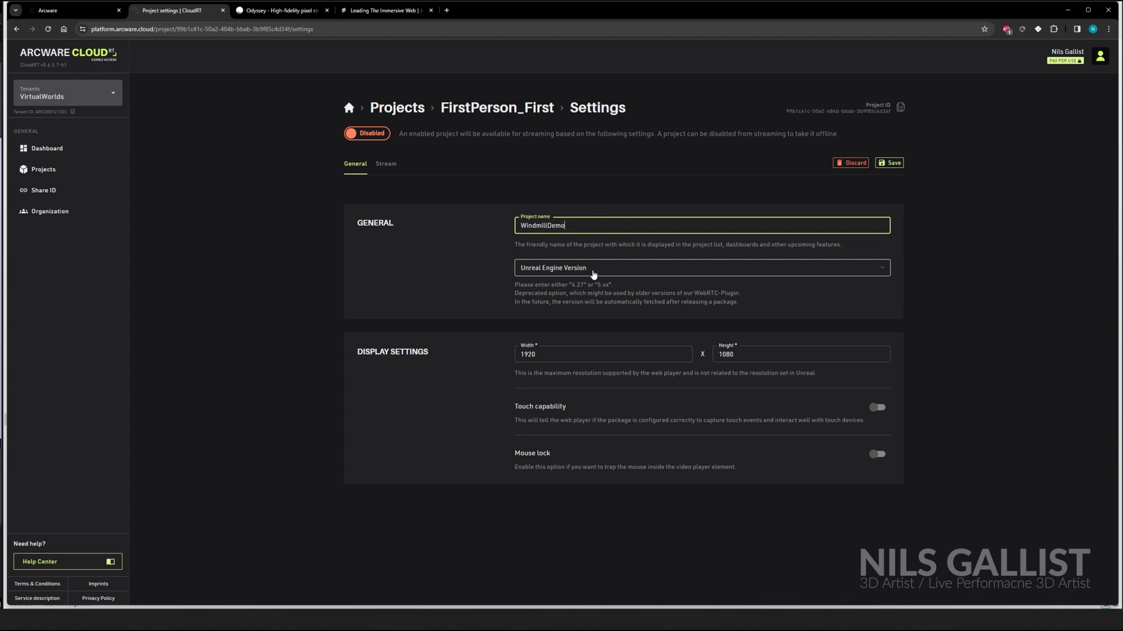
Set the Unreal Engine version to 5.xx, turn on touch capability and mouse lock, and save after reviewing the stream settings
{"action": "left_click", "coordinate": [585, 267]}
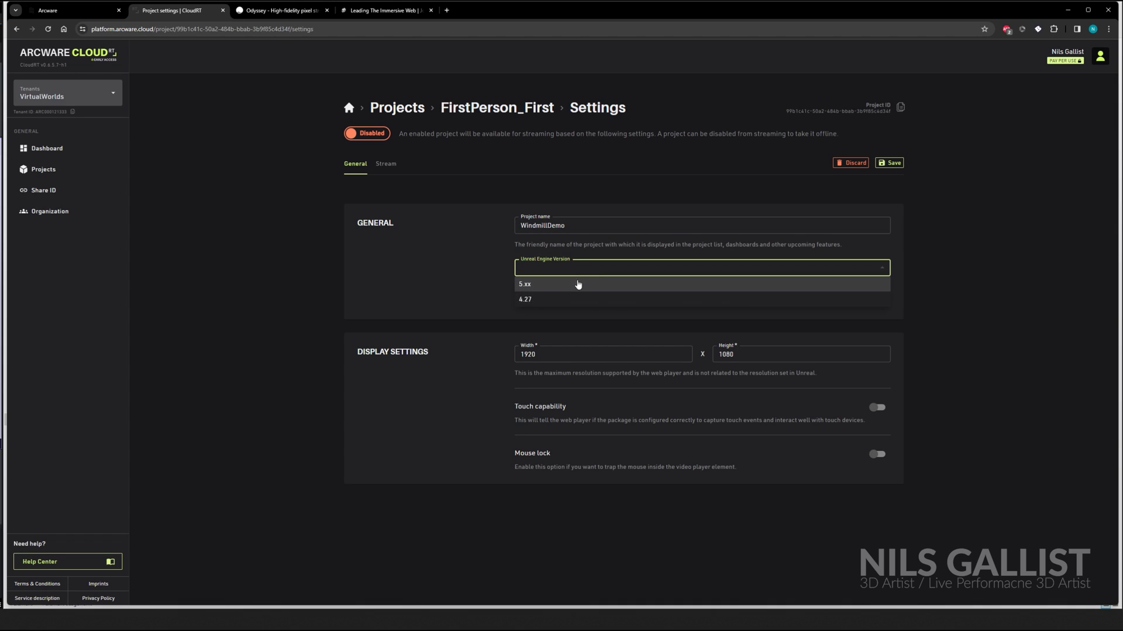
{"action": "left_click", "coordinate": [547, 285]}
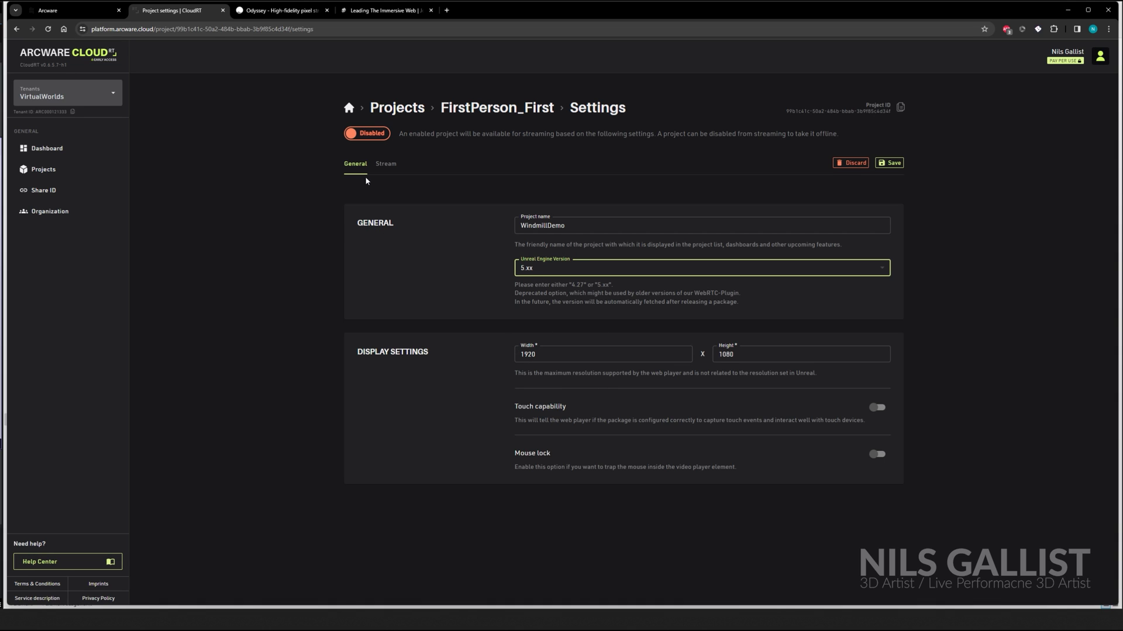
{"action": "left_click", "coordinate": [883, 410]}
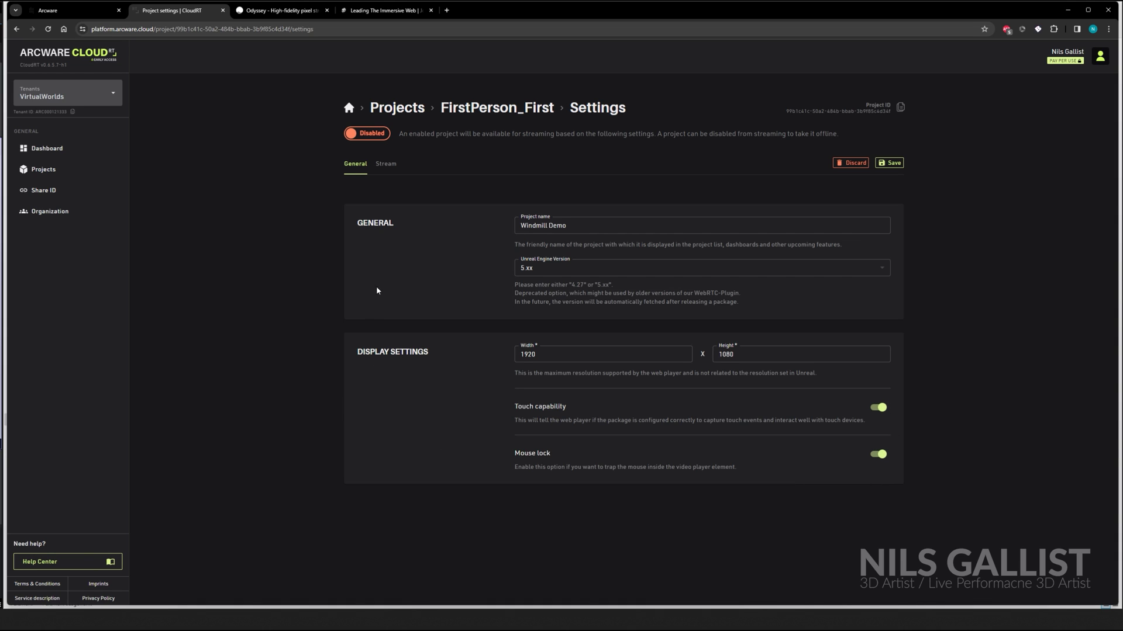
{"action": "left_click", "coordinate": [389, 167]}
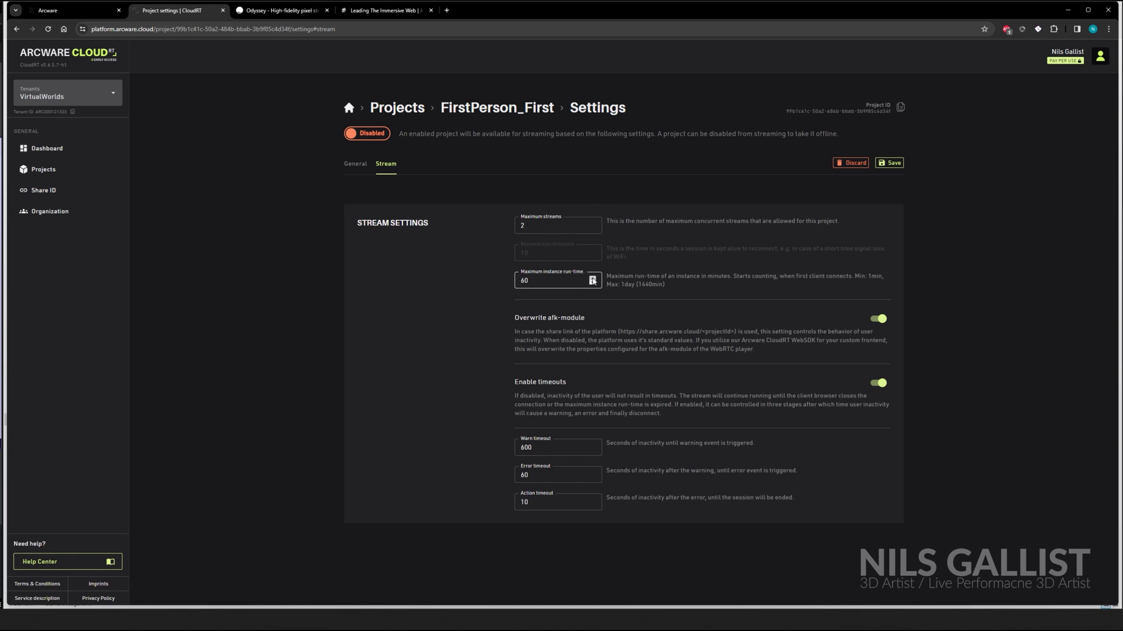
{"action": "left_click", "coordinate": [888, 158]}
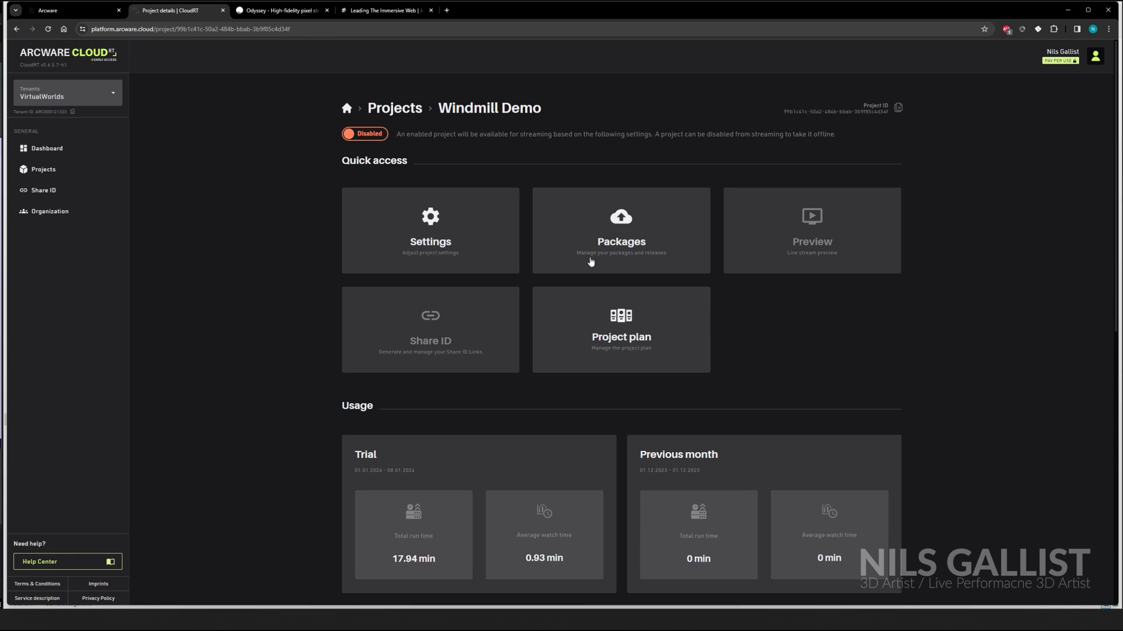
Compress the WindmillDemo build folder into a ZIP file and upload it as a project package tagged Windmill and Tutorial
{"action": "left_click", "coordinate": [591, 258]}
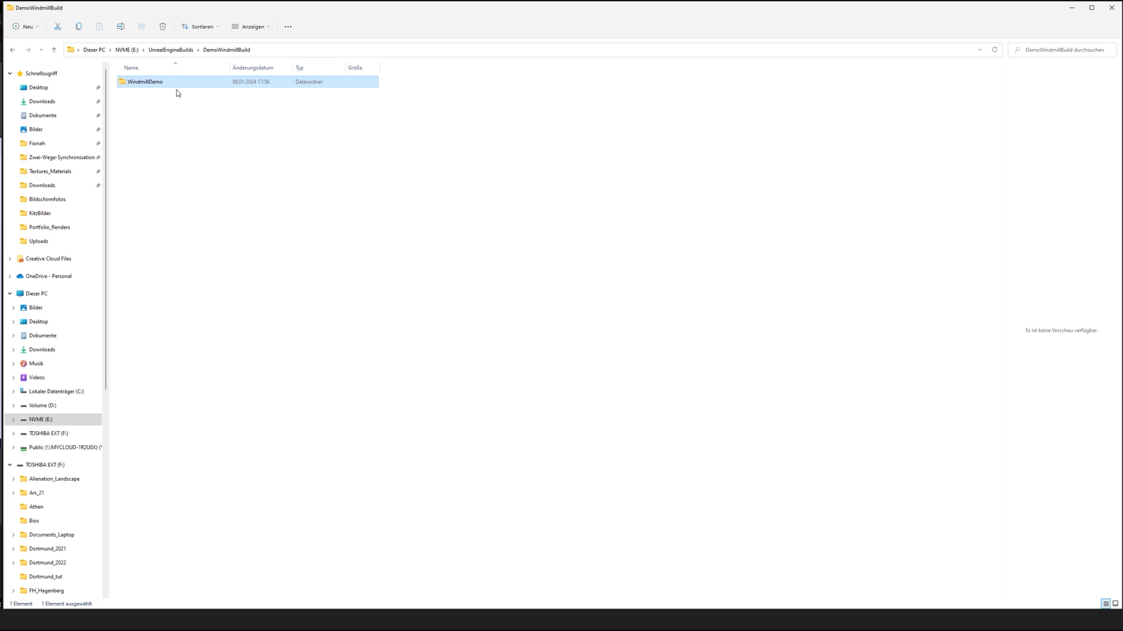
{"action": "right_click", "coordinate": [177, 86]}
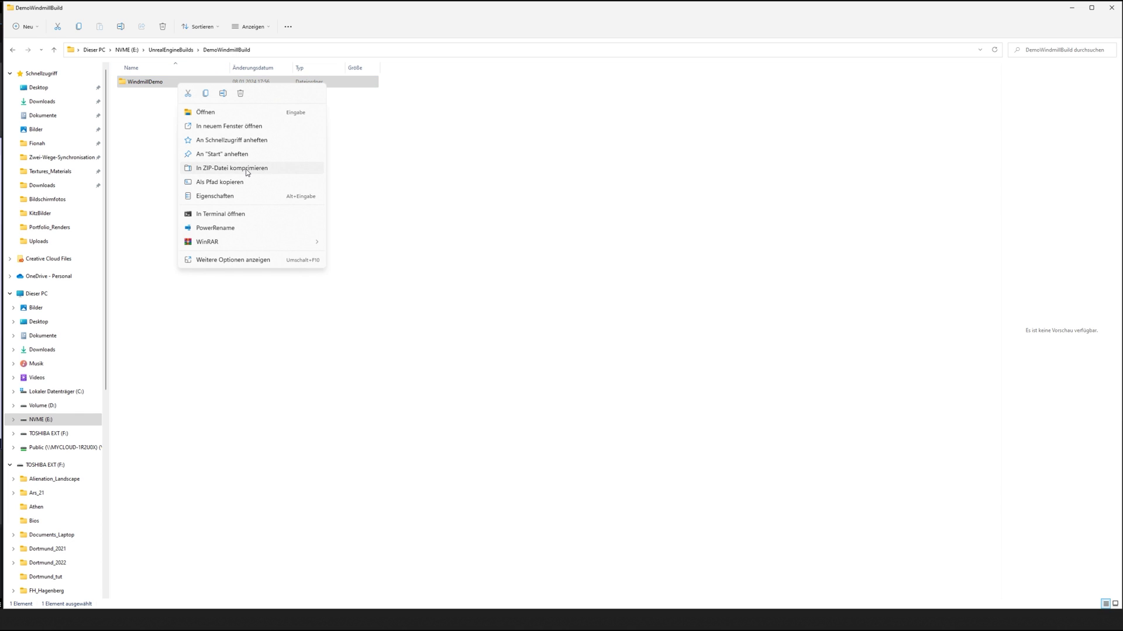
{"action": "left_click", "coordinate": [255, 176]}
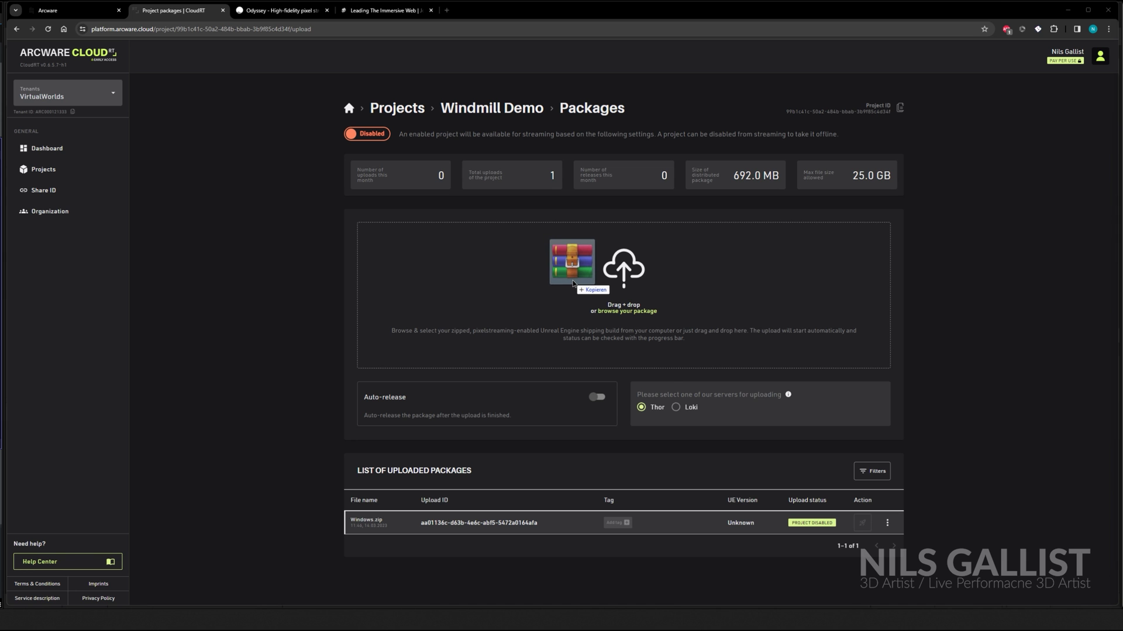
{"action": "left_click_drag", "start_coordinate": [608, 289], "coordinate": [609, 291]}
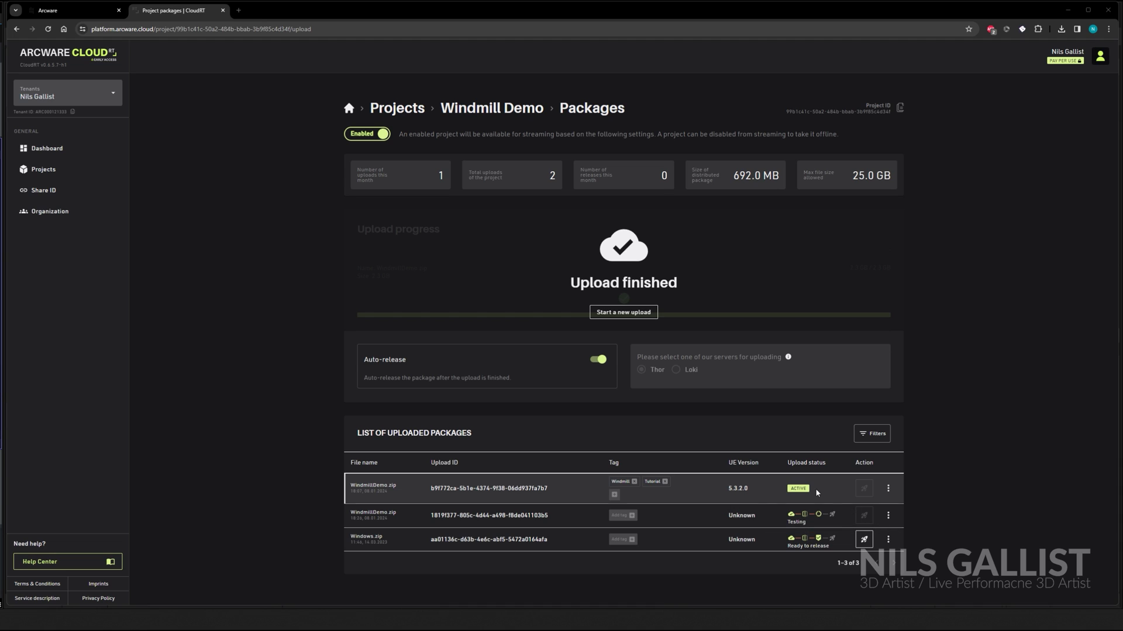
{"action": "left_click", "coordinate": [665, 481]}
Open the Windmill Demo live preview and run the character around the barn and fences to test the stream
{"action": "mouse_move", "coordinate": [819, 541]}
{"action": "left_click", "coordinate": [503, 110]}
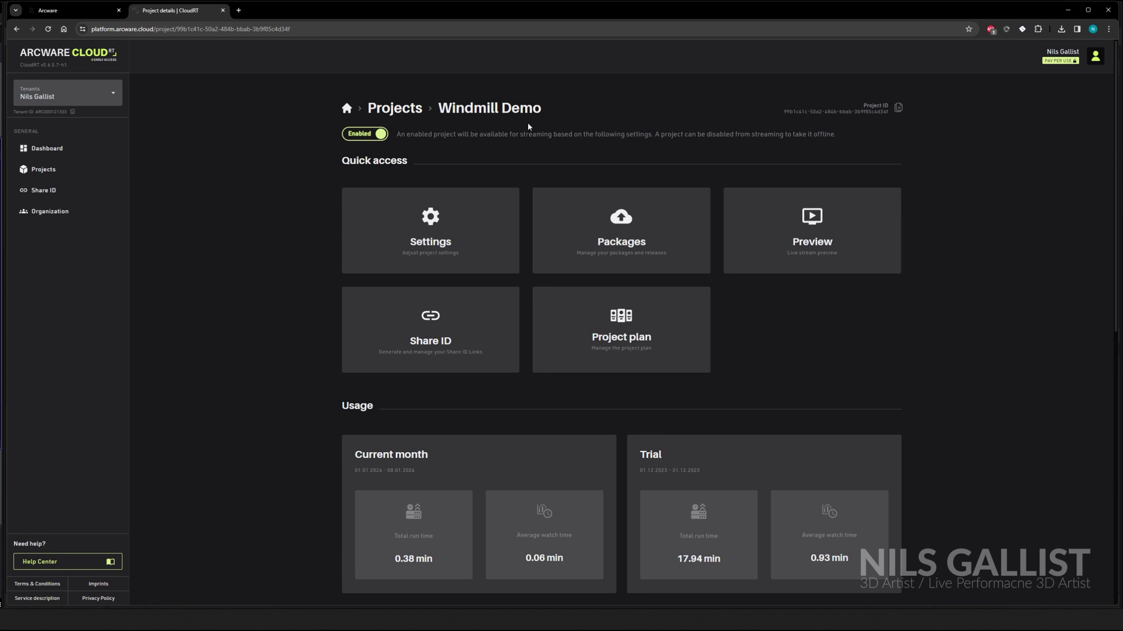
{"action": "left_click", "coordinate": [768, 233]}
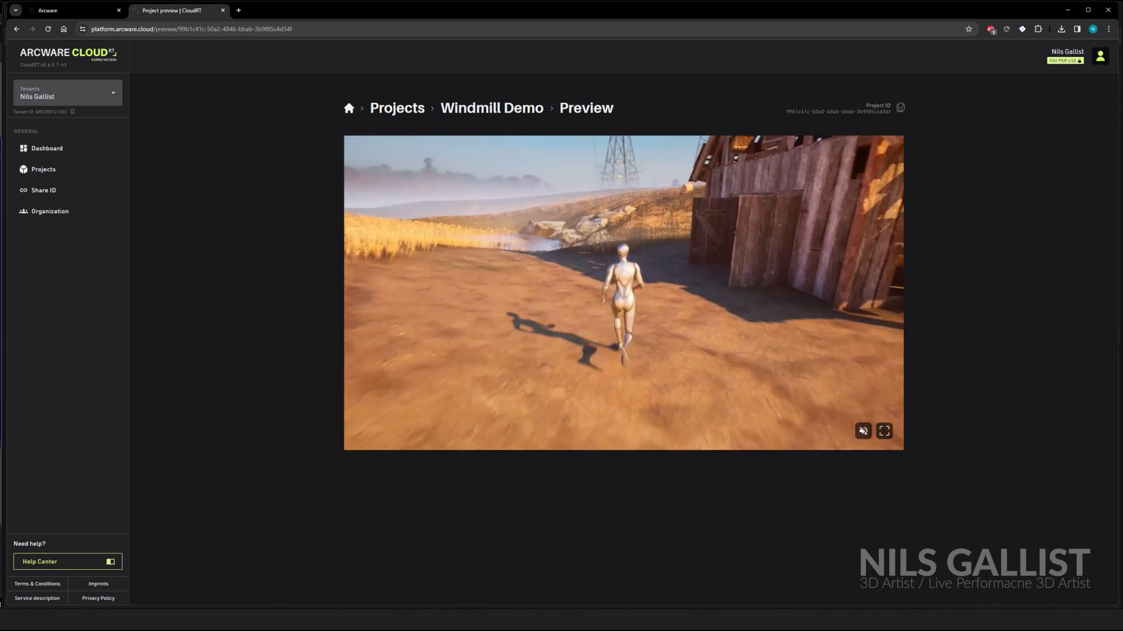
{"action": "key", "text": "s"}
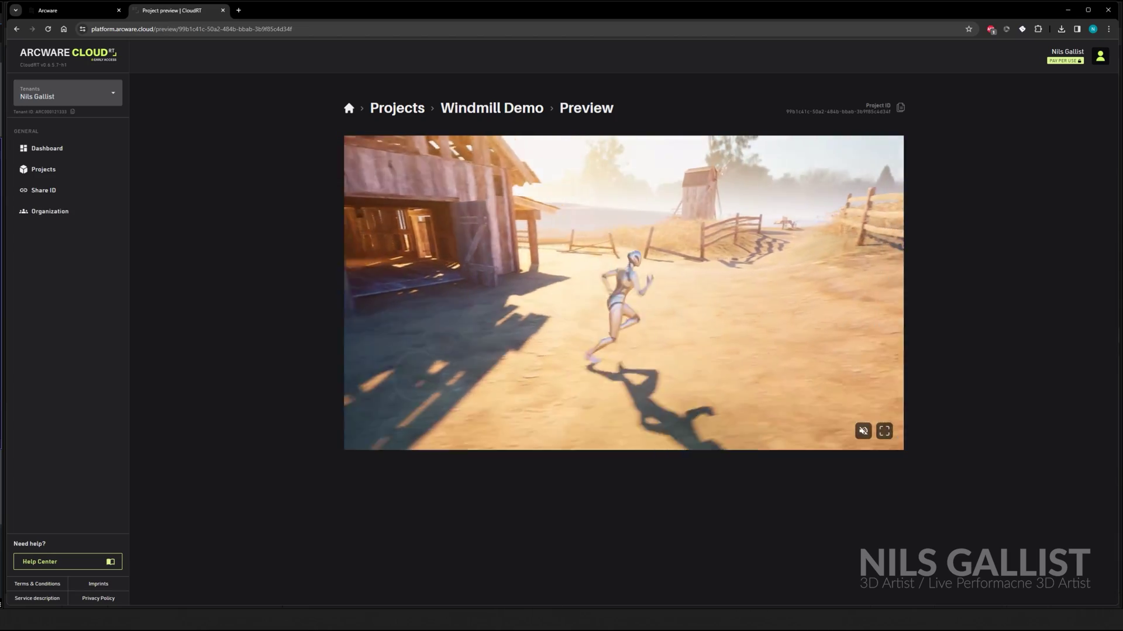
{"action": "key", "text": "w"}
{"action": "key", "text": "d"}
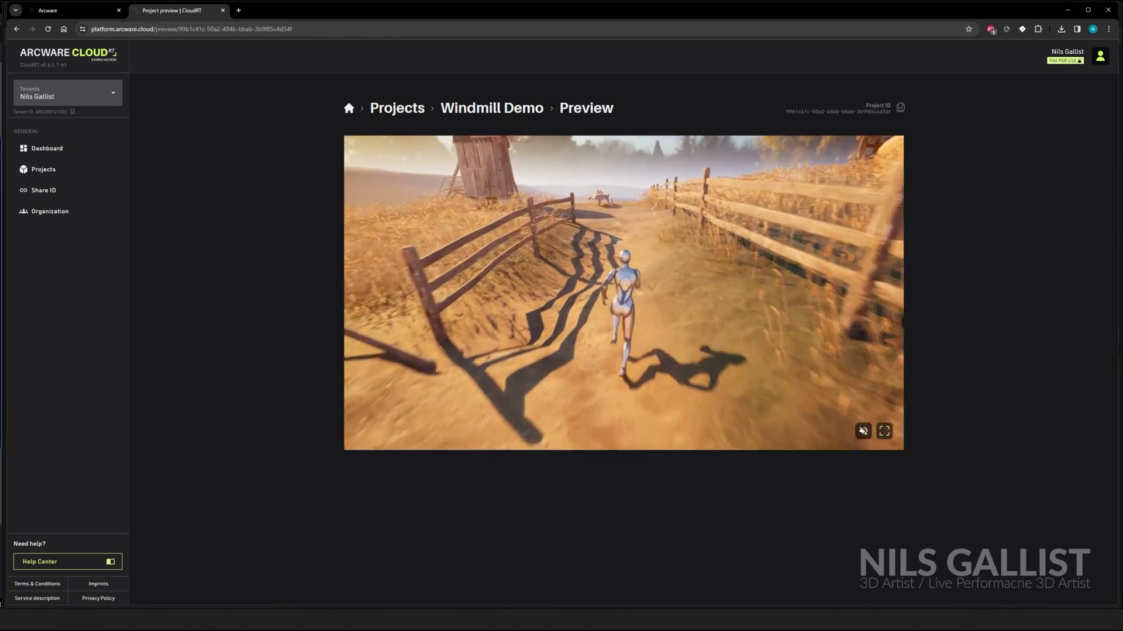
{"action": "key", "text": "w"}
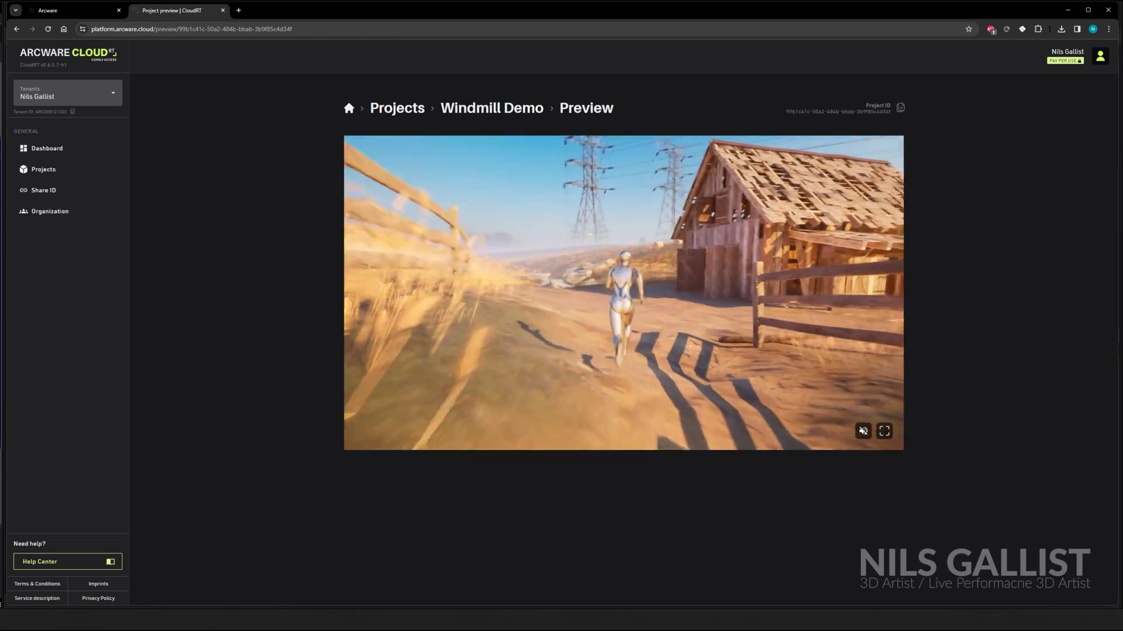
{"action": "key", "text": "w"}
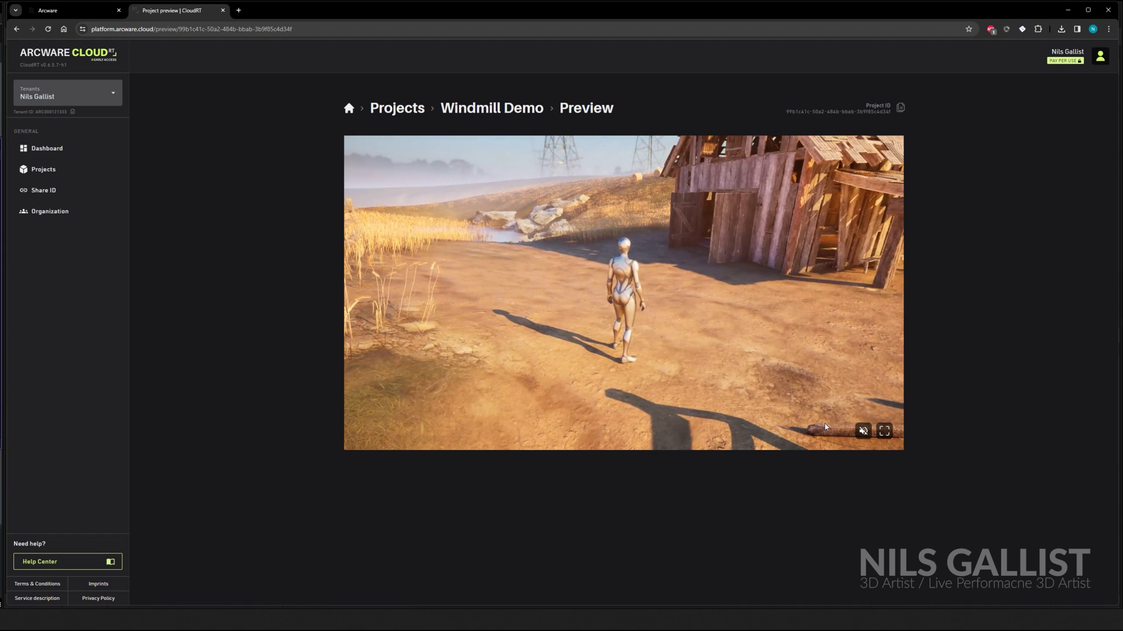
Create a share ID named WindmillDemo for the project and open its share link in a new browser tab
{"action": "left_click", "coordinate": [471, 109]}
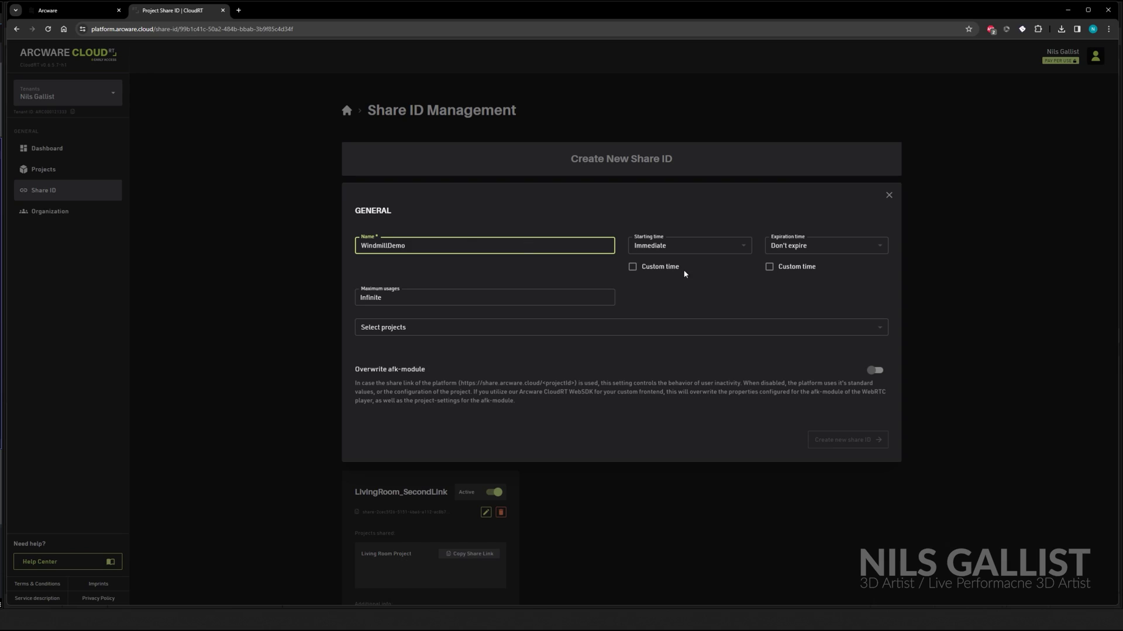
{"action": "left_click", "coordinate": [239, 10]}
{"action": "key", "text": "ctrl+v"}
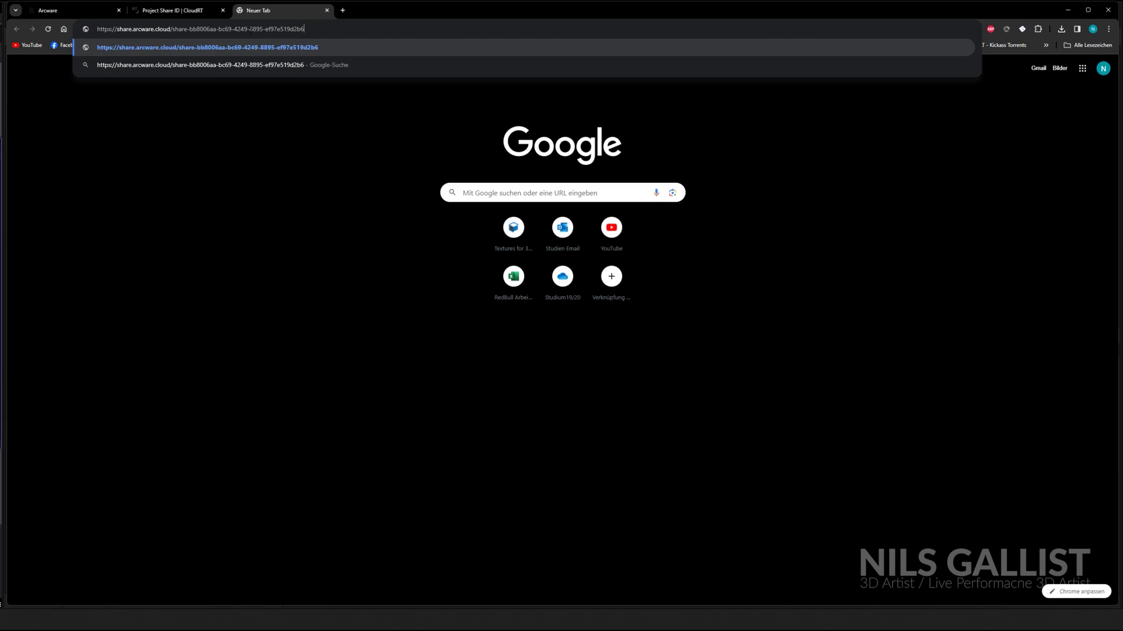
{"action": "key", "text": "Return"}
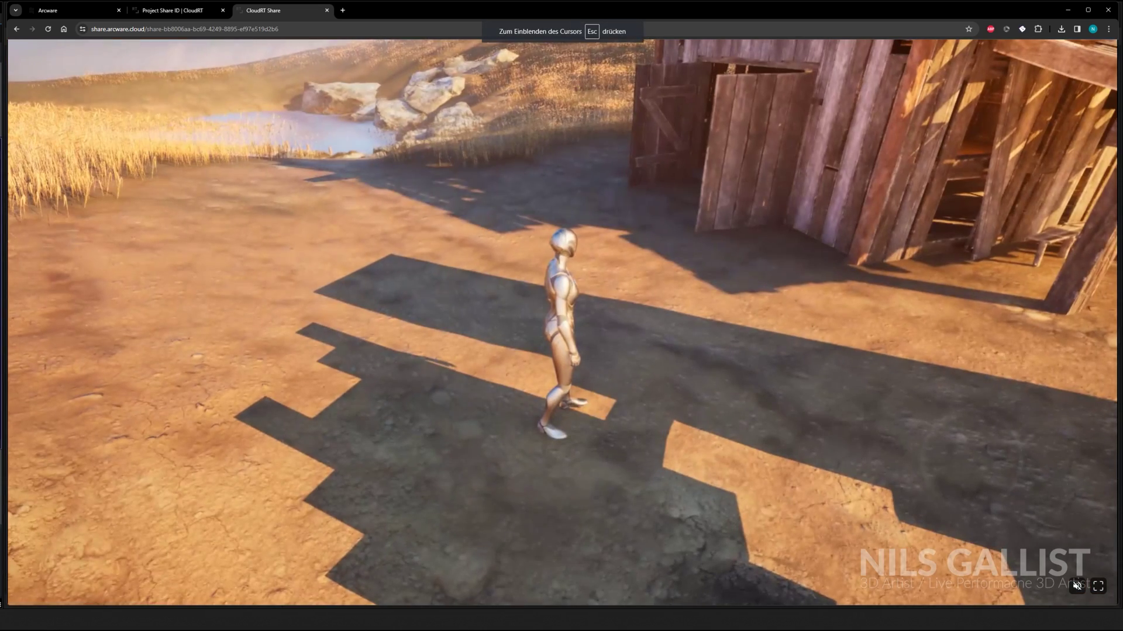
Test the shared stream by running and jumping with the character past the pond and along the barn
{"action": "key", "text": "w"}
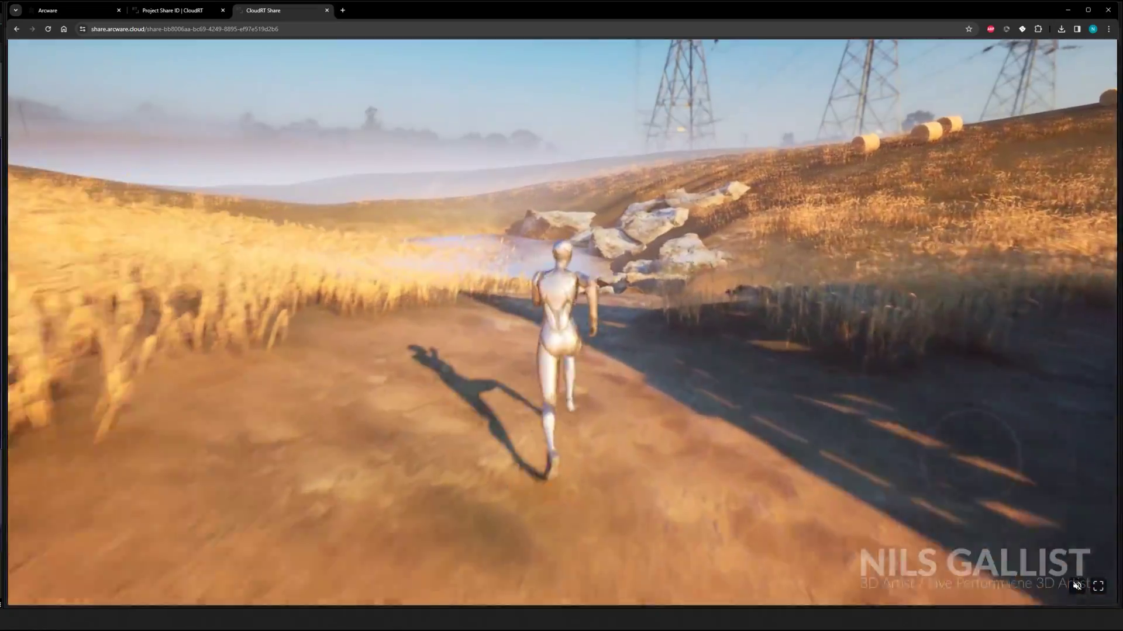
{"action": "key", "text": "w"}
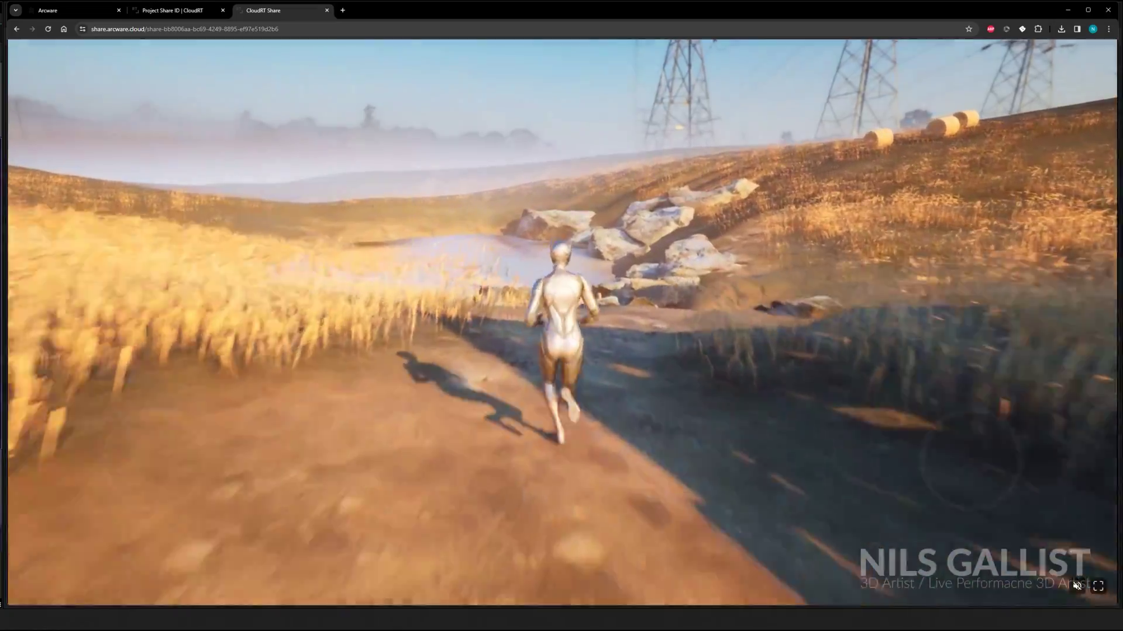
{"action": "key", "text": "w"}
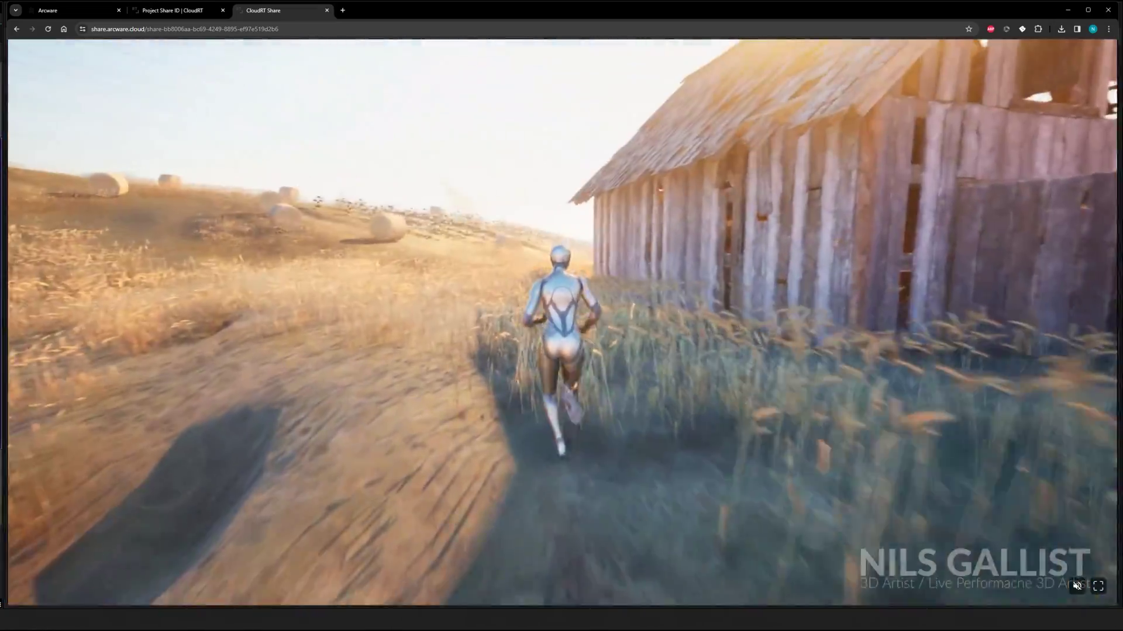
{"action": "key", "text": "space"}
{"action": "key", "text": "w"}
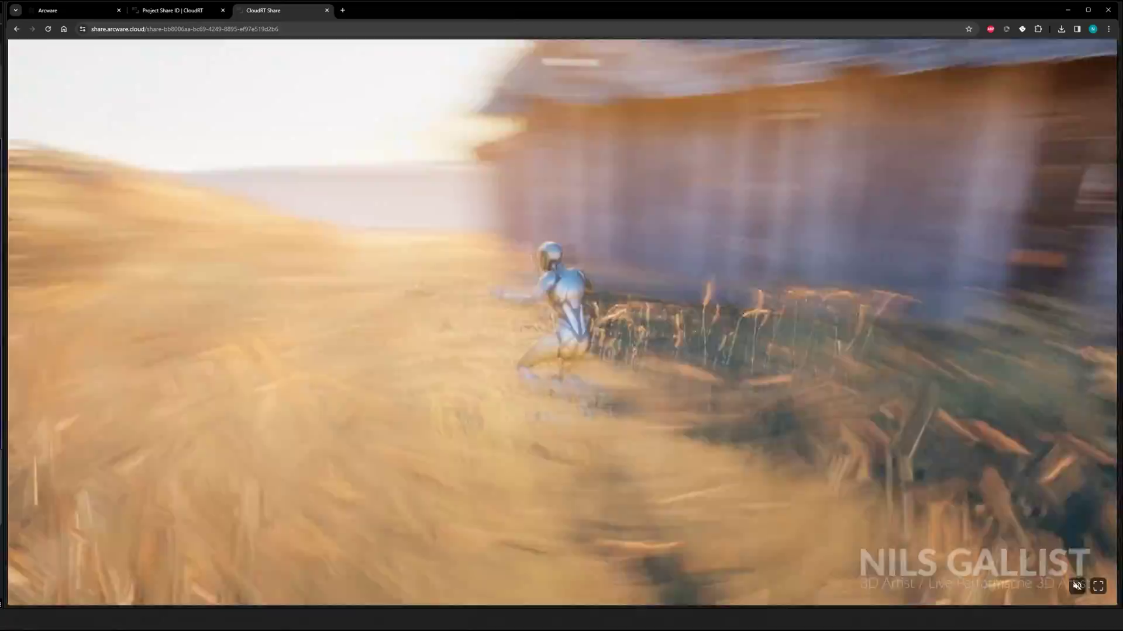
{"action": "key", "text": "w"}
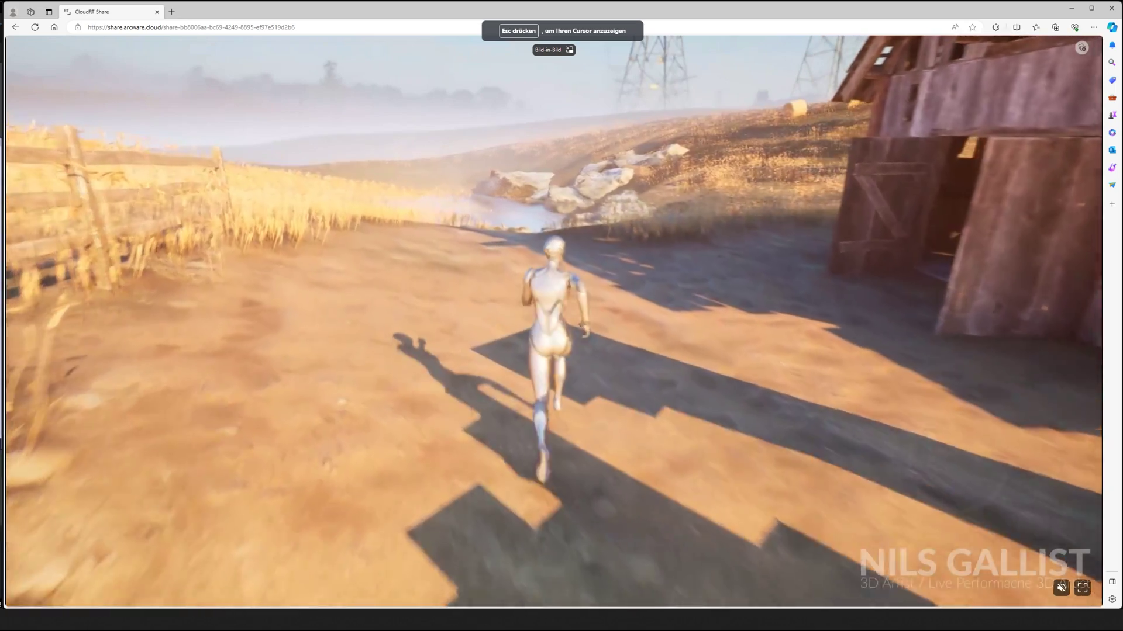
Test the same share link in Microsoft Edge by moving the character through the streamed scene
{"action": "key", "text": "w"}
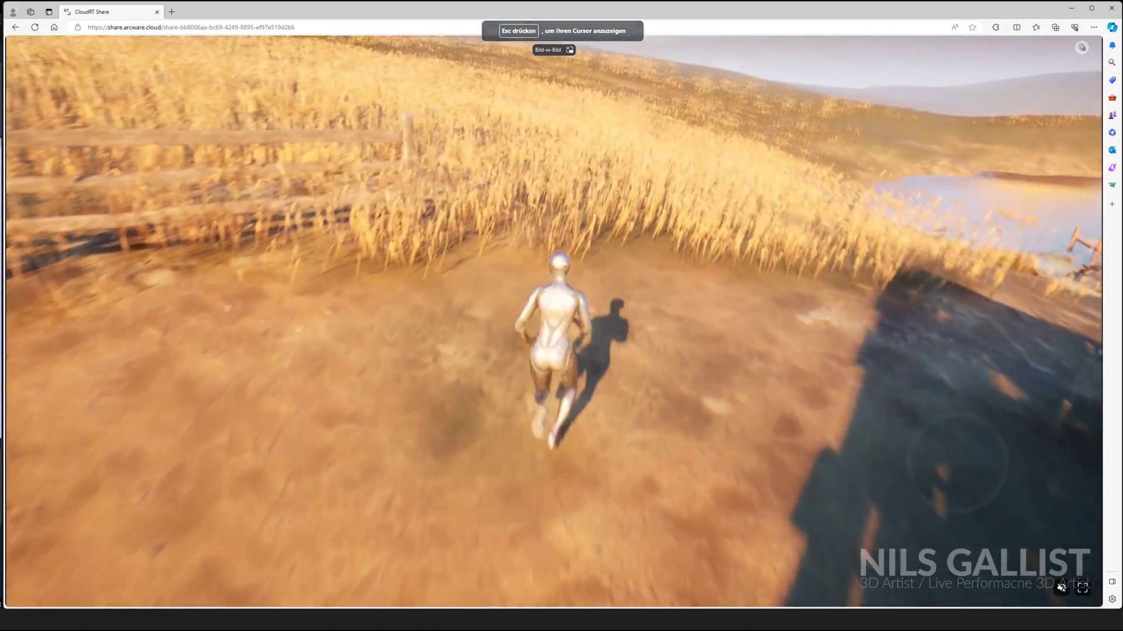
{"action": "key", "text": "w"}
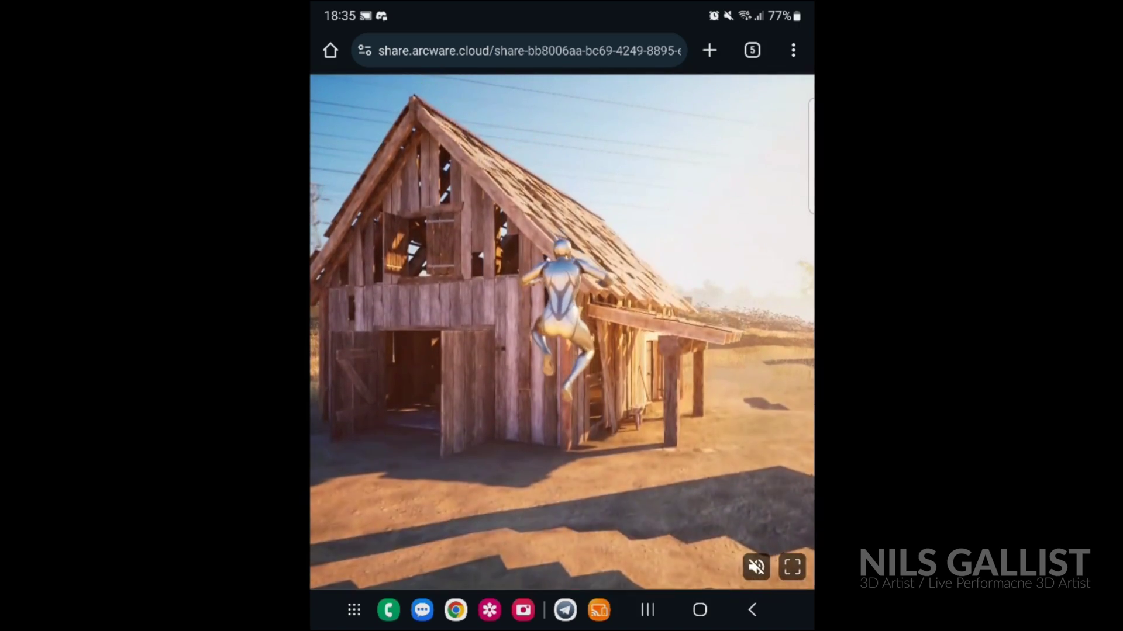
Test the share link in the mobile browser, moving the character and turning the camera with the two touch joysticks
{"action": "mouse_move", "coordinate": [765, 476]}
{"action": "left_mouse_down"}
{"action": "mouse_move", "coordinate": [719, 485]}
{"action": "mouse_move", "coordinate": [766, 494]}
{"action": "mouse_move", "coordinate": [724, 503]}
{"action": "mouse_move", "coordinate": [716, 492]}
{"action": "mouse_move", "coordinate": [780, 486]}
{"action": "left_mouse_up"}
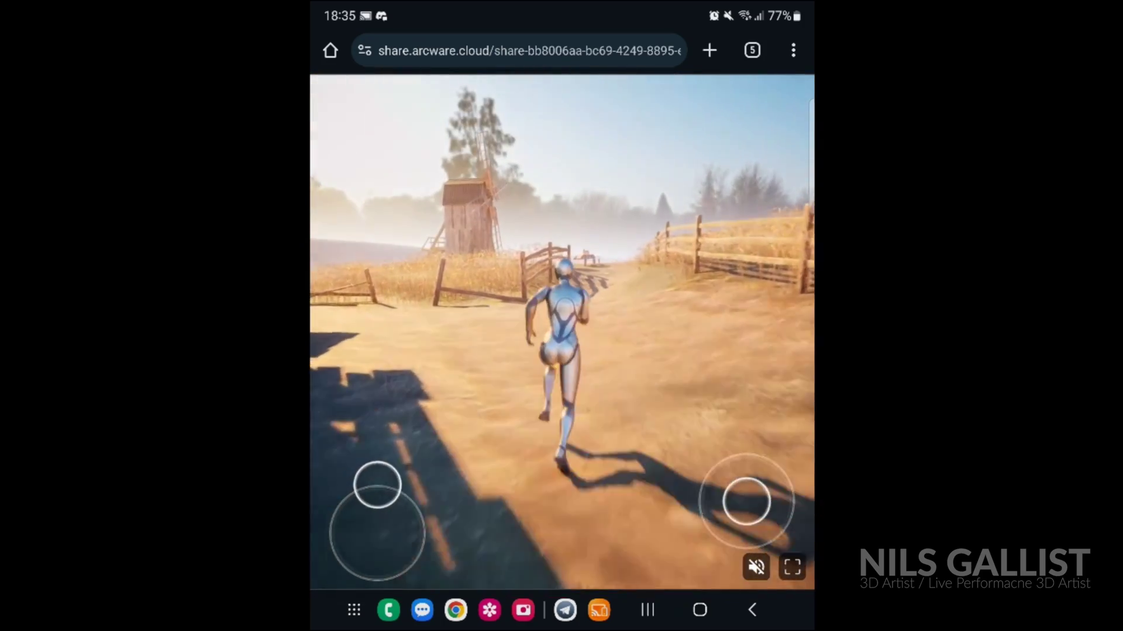
{"action": "left_click_drag", "start_coordinate": [377, 485], "coordinate": [385, 487]}
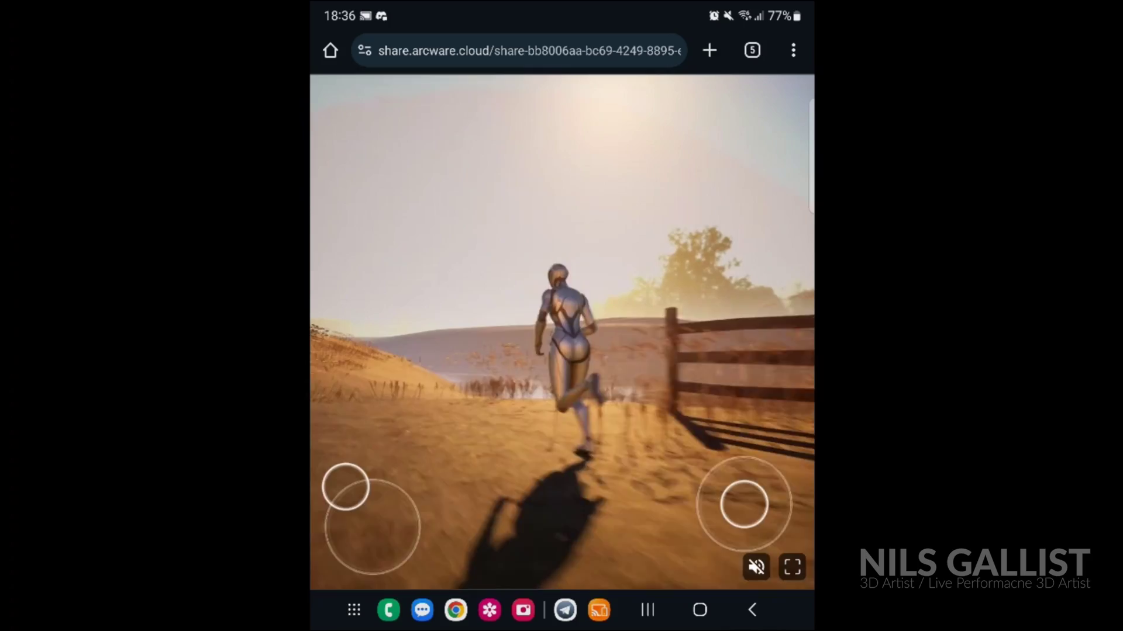
{"action": "left_click_drag", "start_coordinate": [347, 486], "coordinate": [351, 490]}
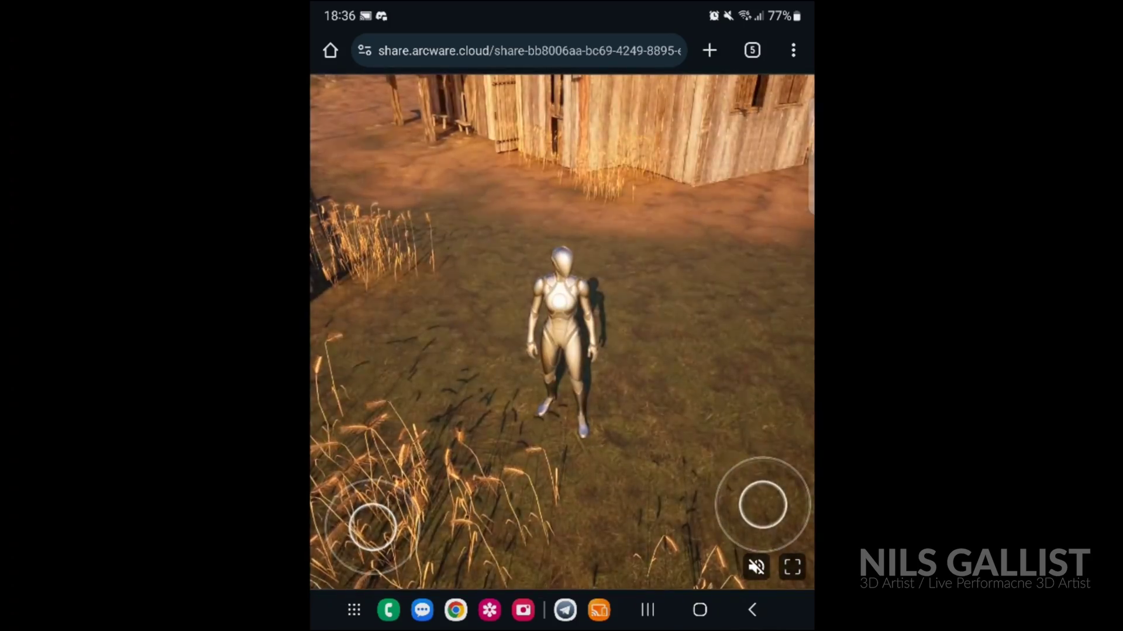
{"action": "left_click_drag", "start_coordinate": [362, 512], "coordinate": [387, 484]}
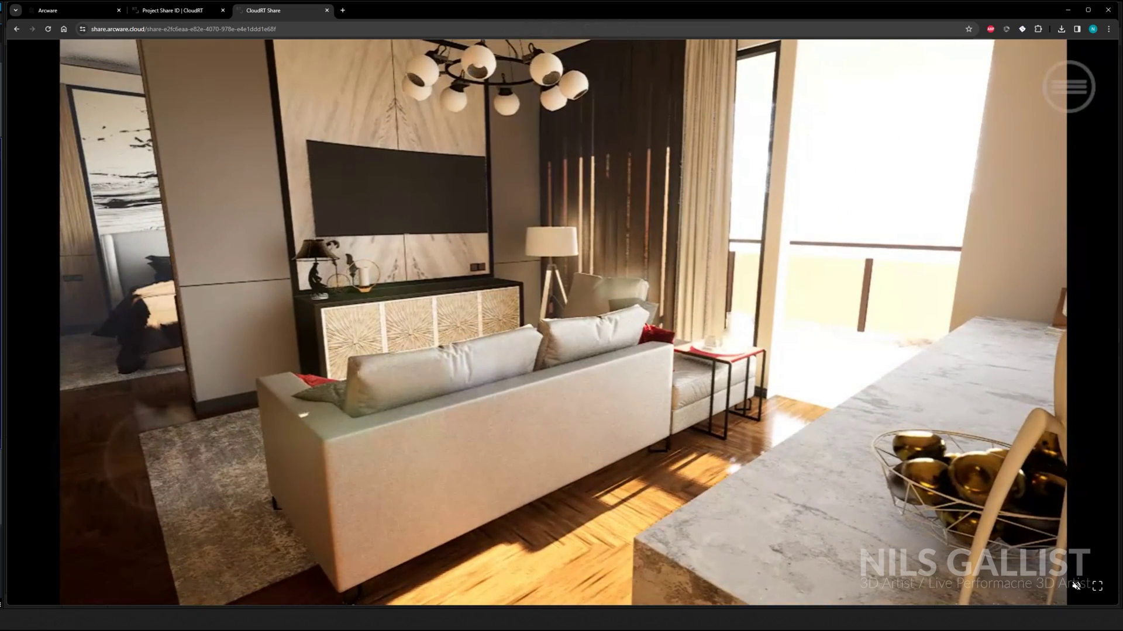
Walk through the streamed living room interior from another share link in the desktop browser
{"action": "key", "text": "w"}
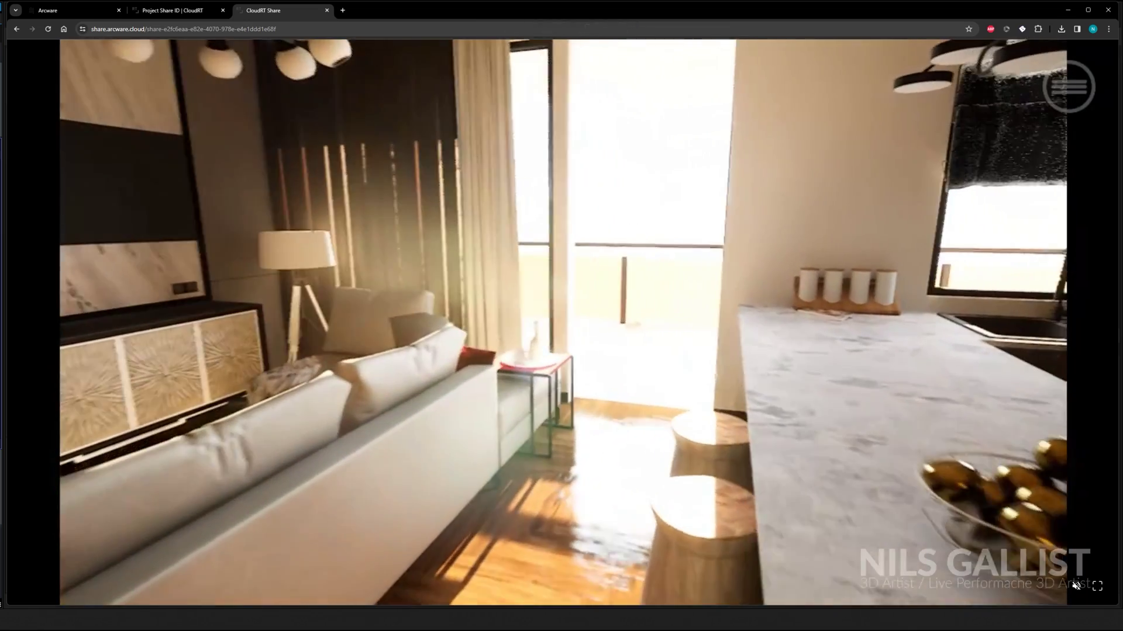